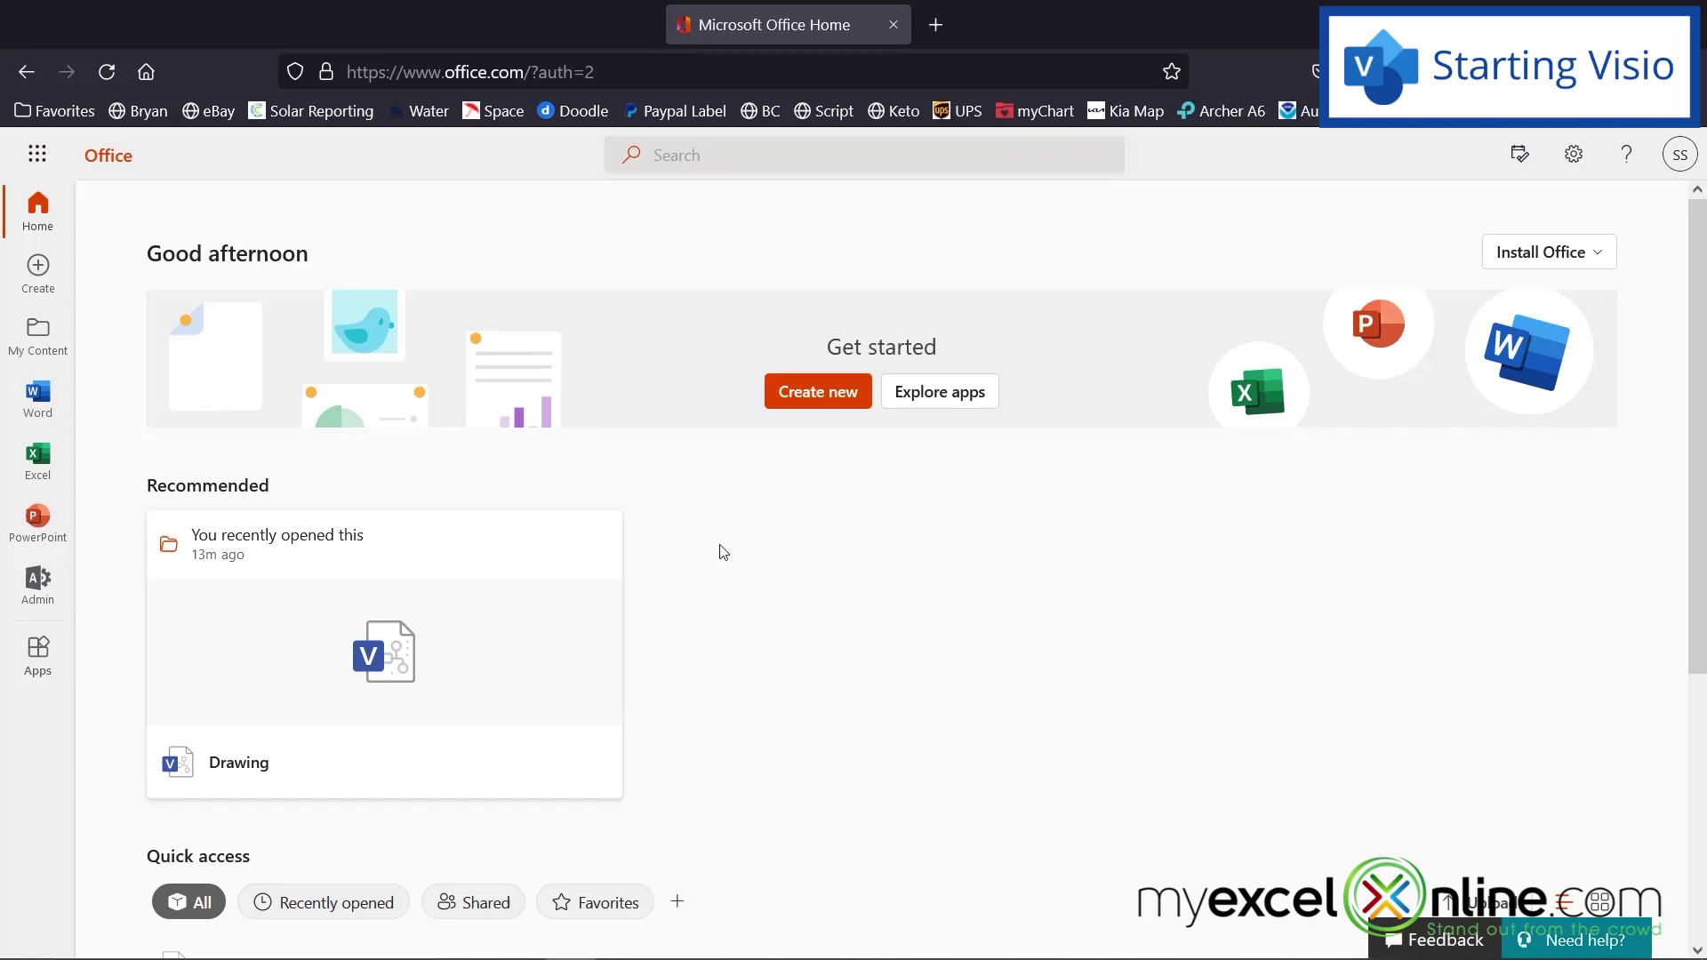
Step: Open Visio from the Microsoft 365 apps list to reach its start page
mouse_move(24, 666)
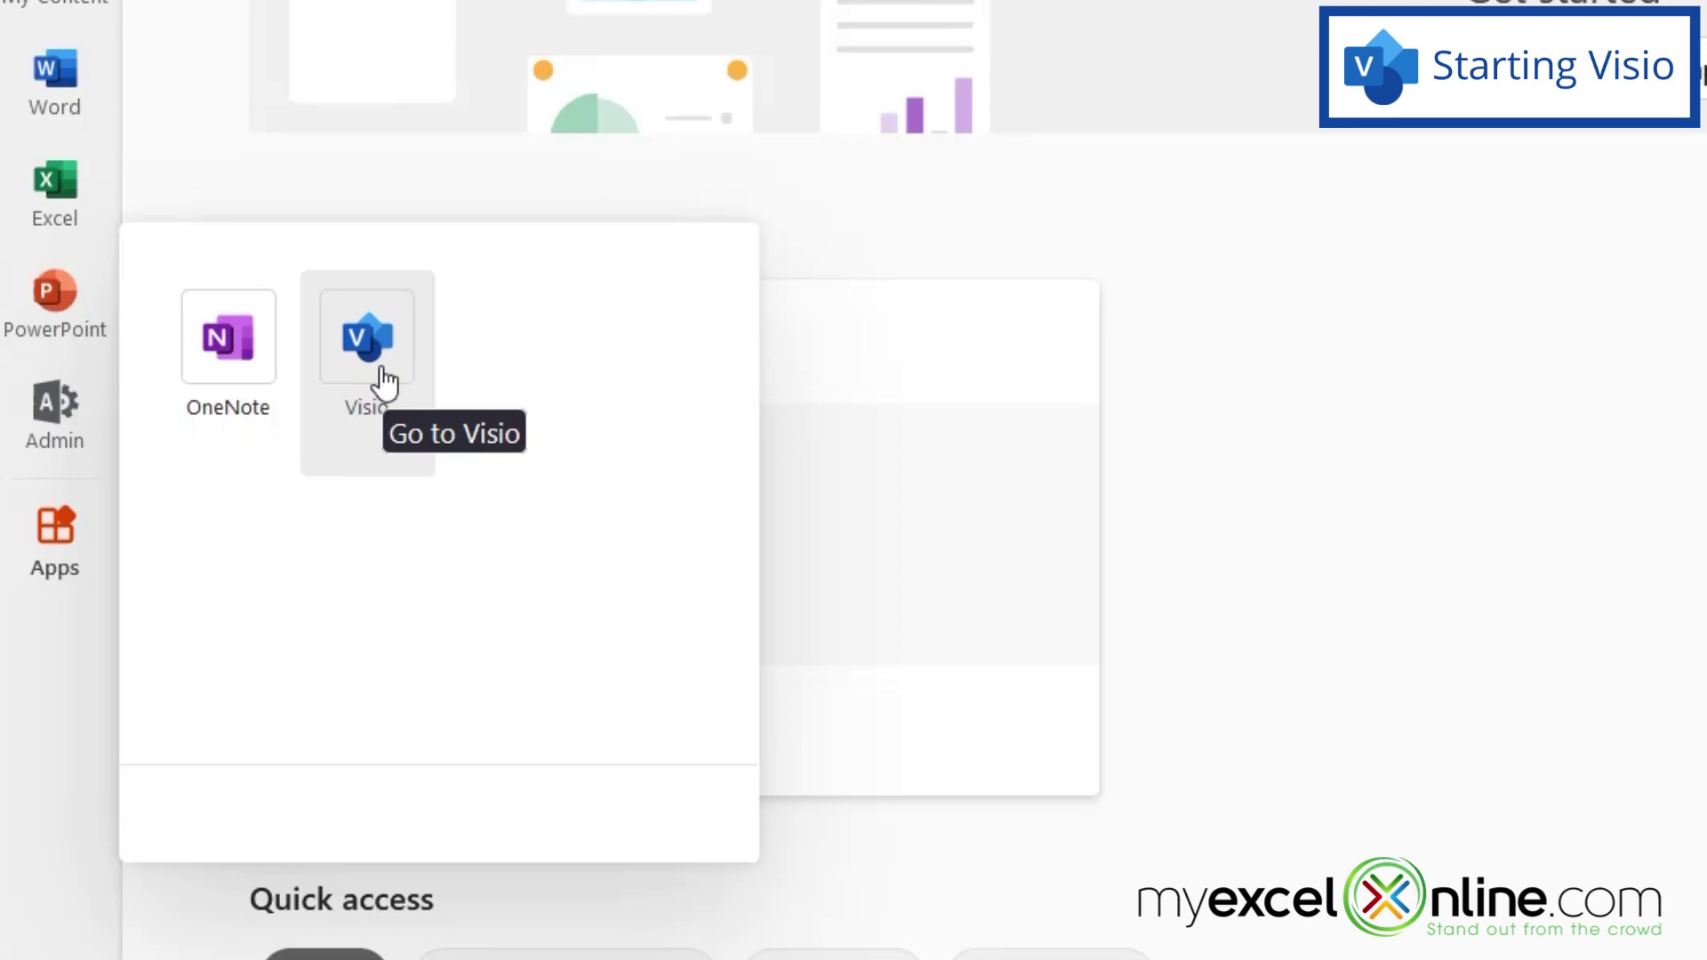
left_click(384, 382)
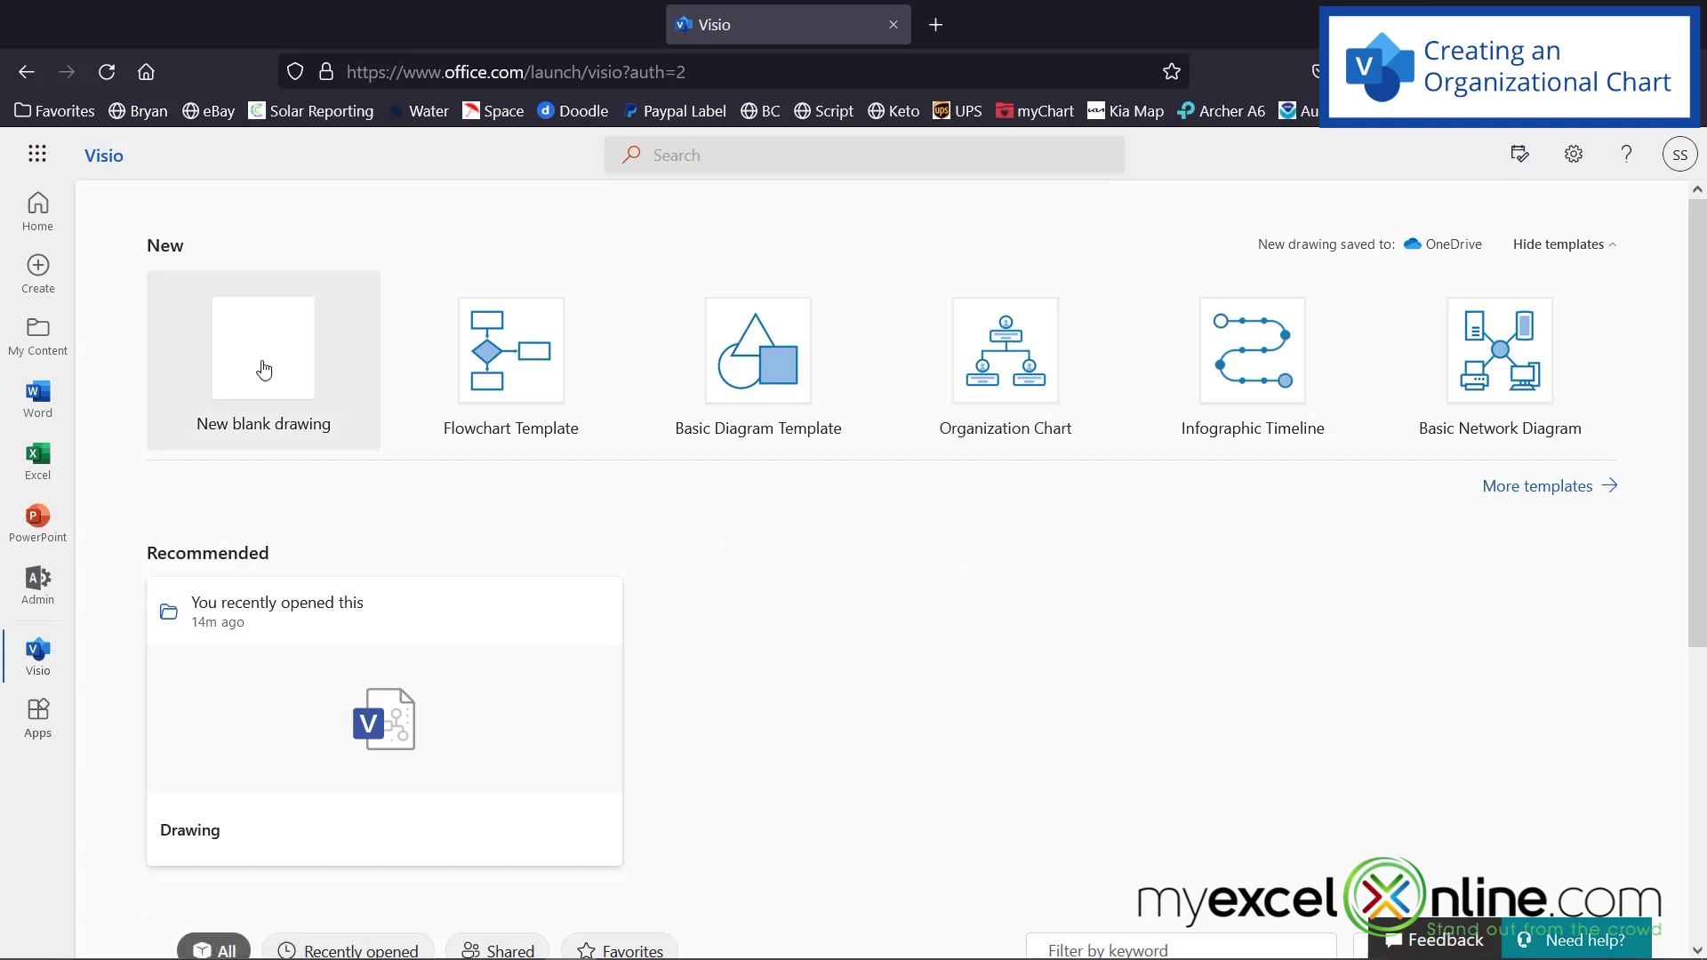
Step: Create a new drawing from the Organization Chart template
left_click(1015, 346)
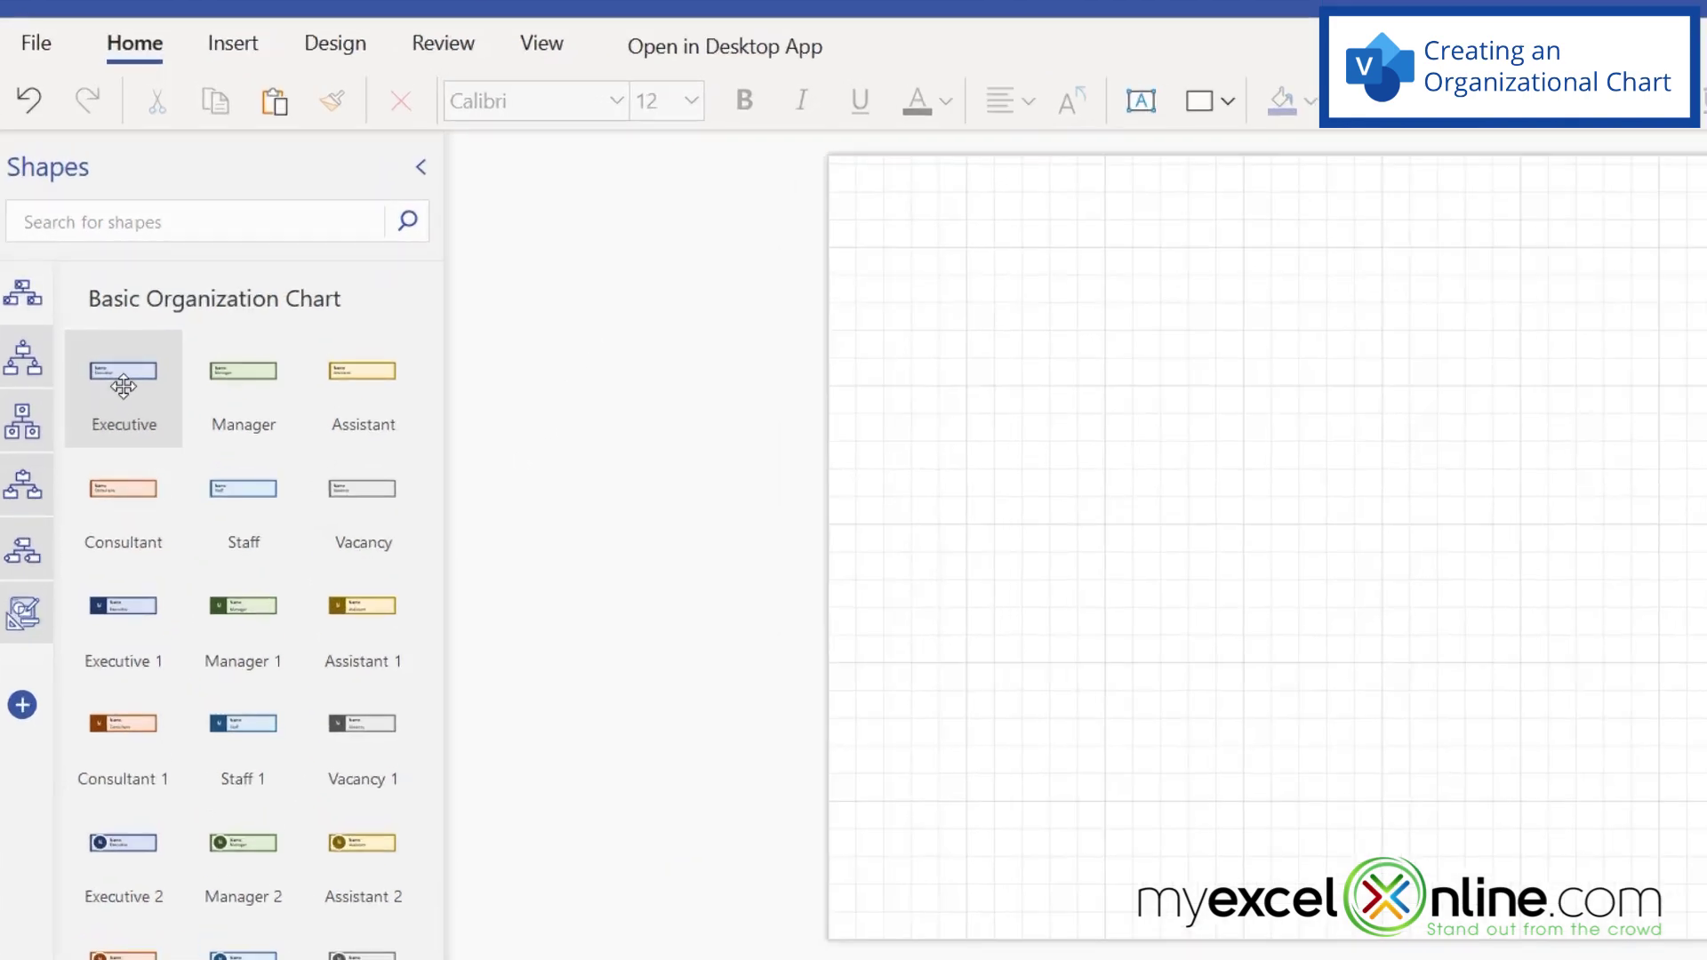
Step: Place an Executive box at the top, three Manager boxes below it, and an Assistant box
left_click_drag(124, 386, 1241, 221)
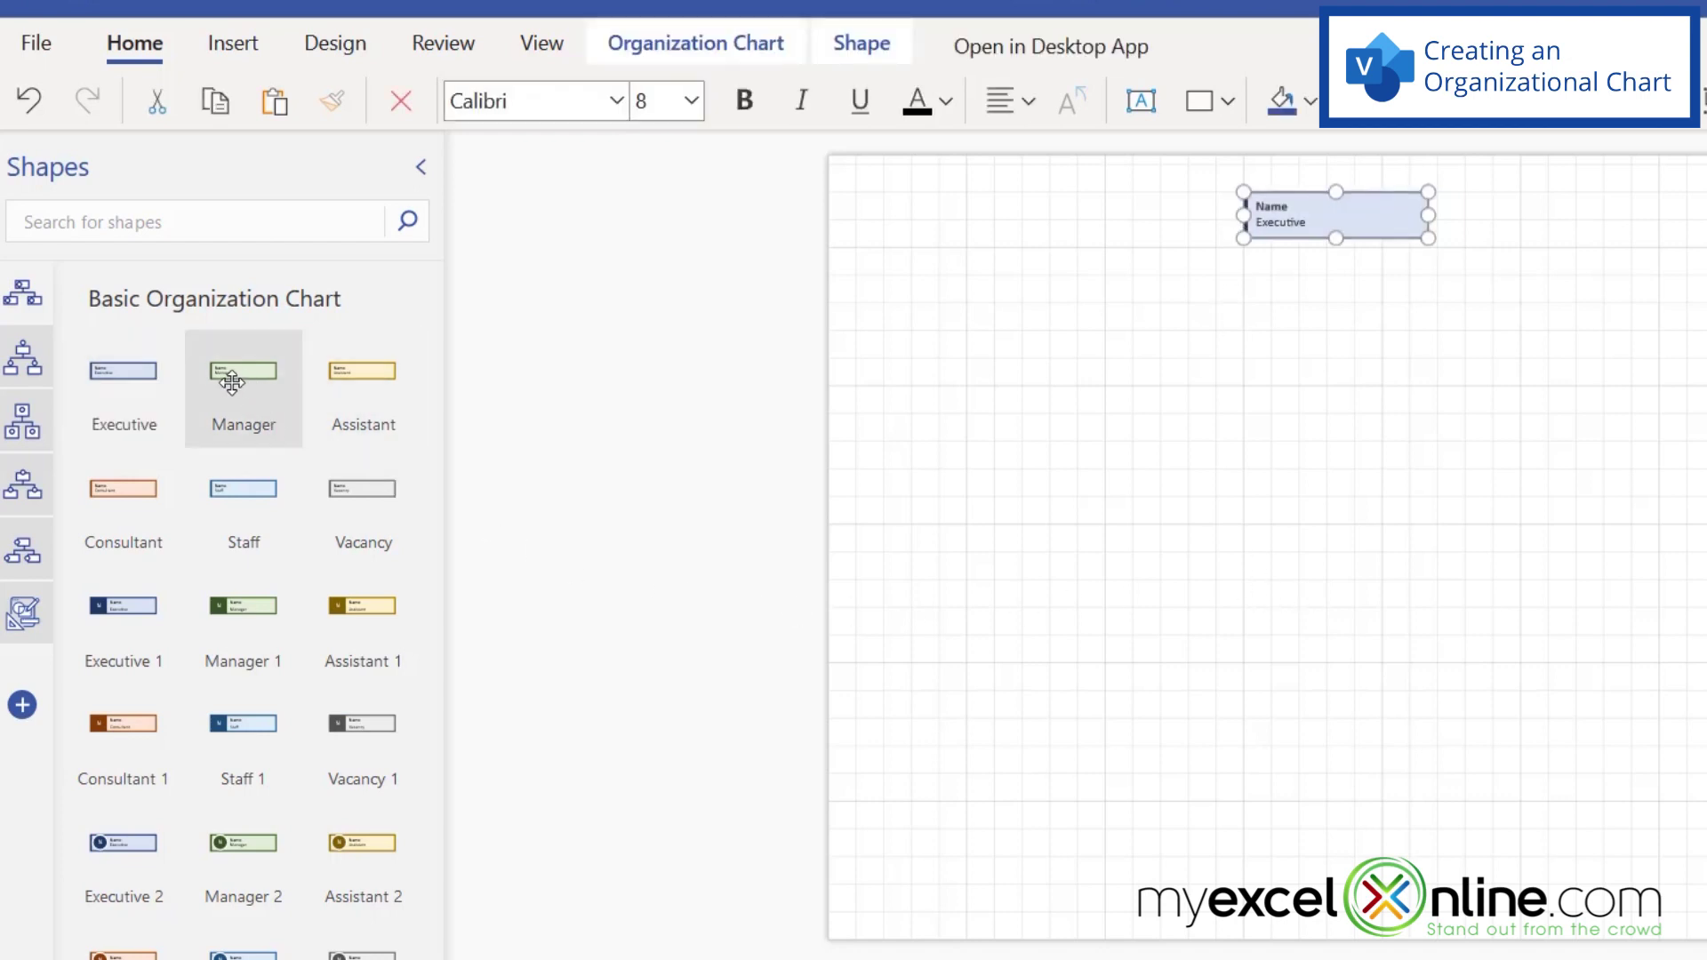
left_click_drag(232, 383, 894, 335)
left_click_drag(237, 374, 1182, 312)
left_click_drag(236, 389, 1498, 326)
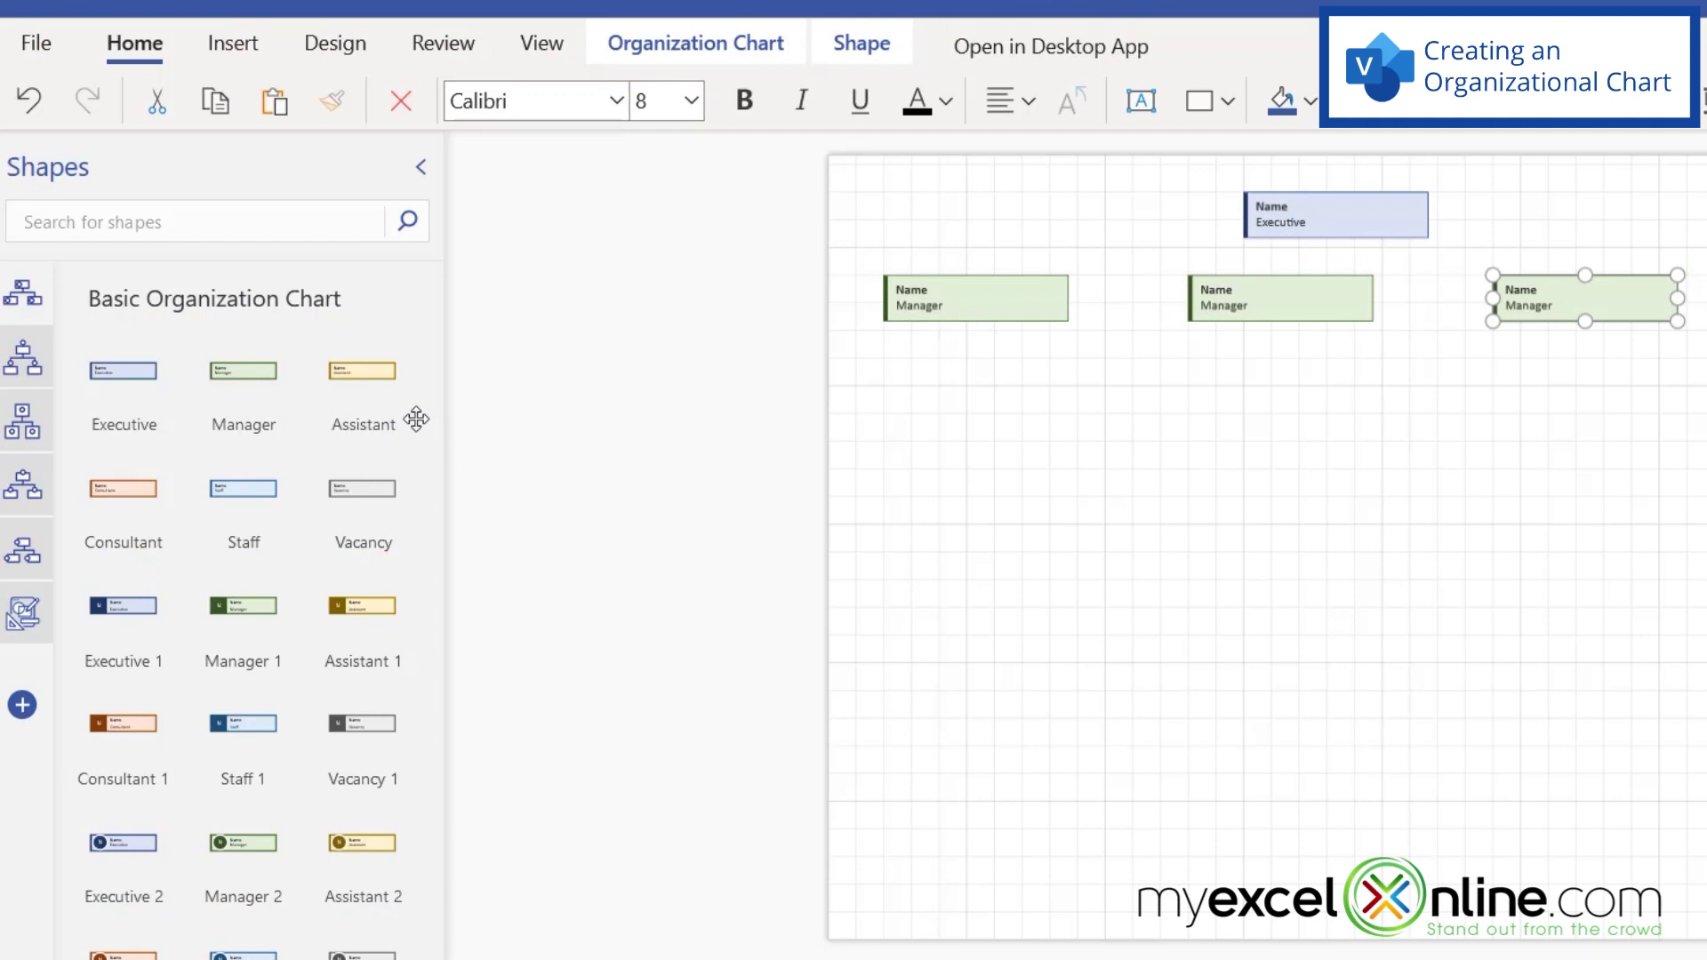
left_click_drag(367, 394, 877, 427)
Step: Add Staff boxes in the left, middle and right columns beneath the Managers
left_click_drag(232, 515, 927, 659)
left_click_drag(248, 489, 1218, 542)
left_click_drag(236, 489, 1264, 628)
left_click_drag(229, 489, 1537, 533)
left_click_drag(236, 489, 1556, 627)
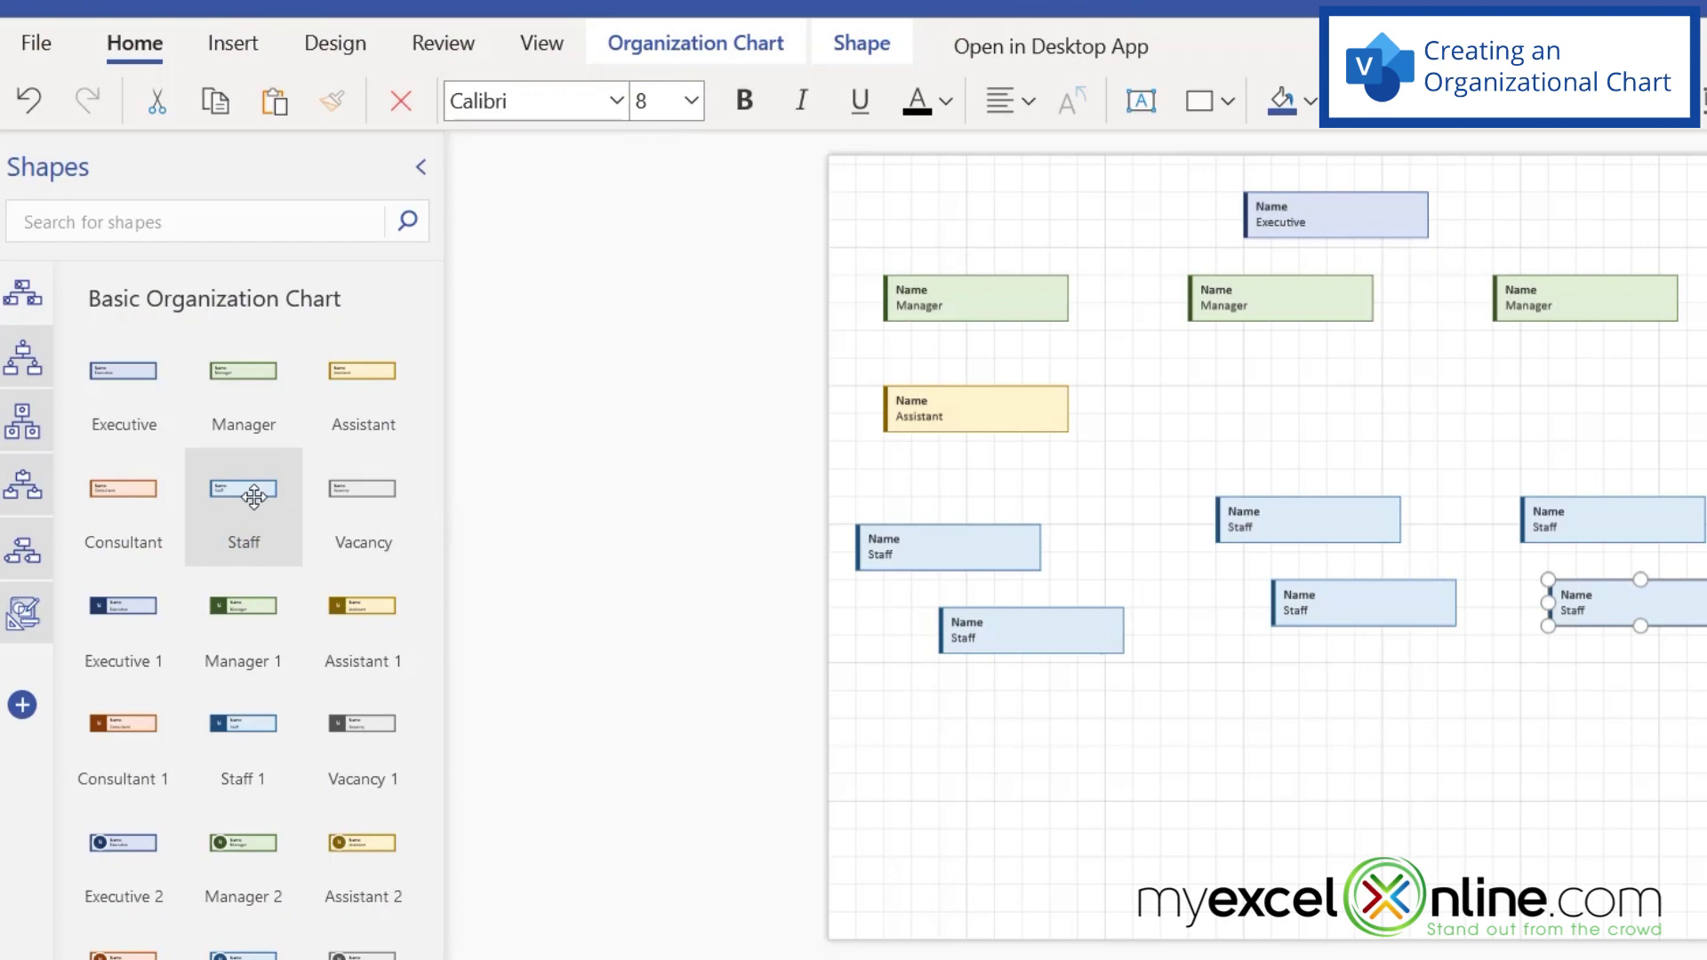
left_click_drag(253, 496, 1561, 685)
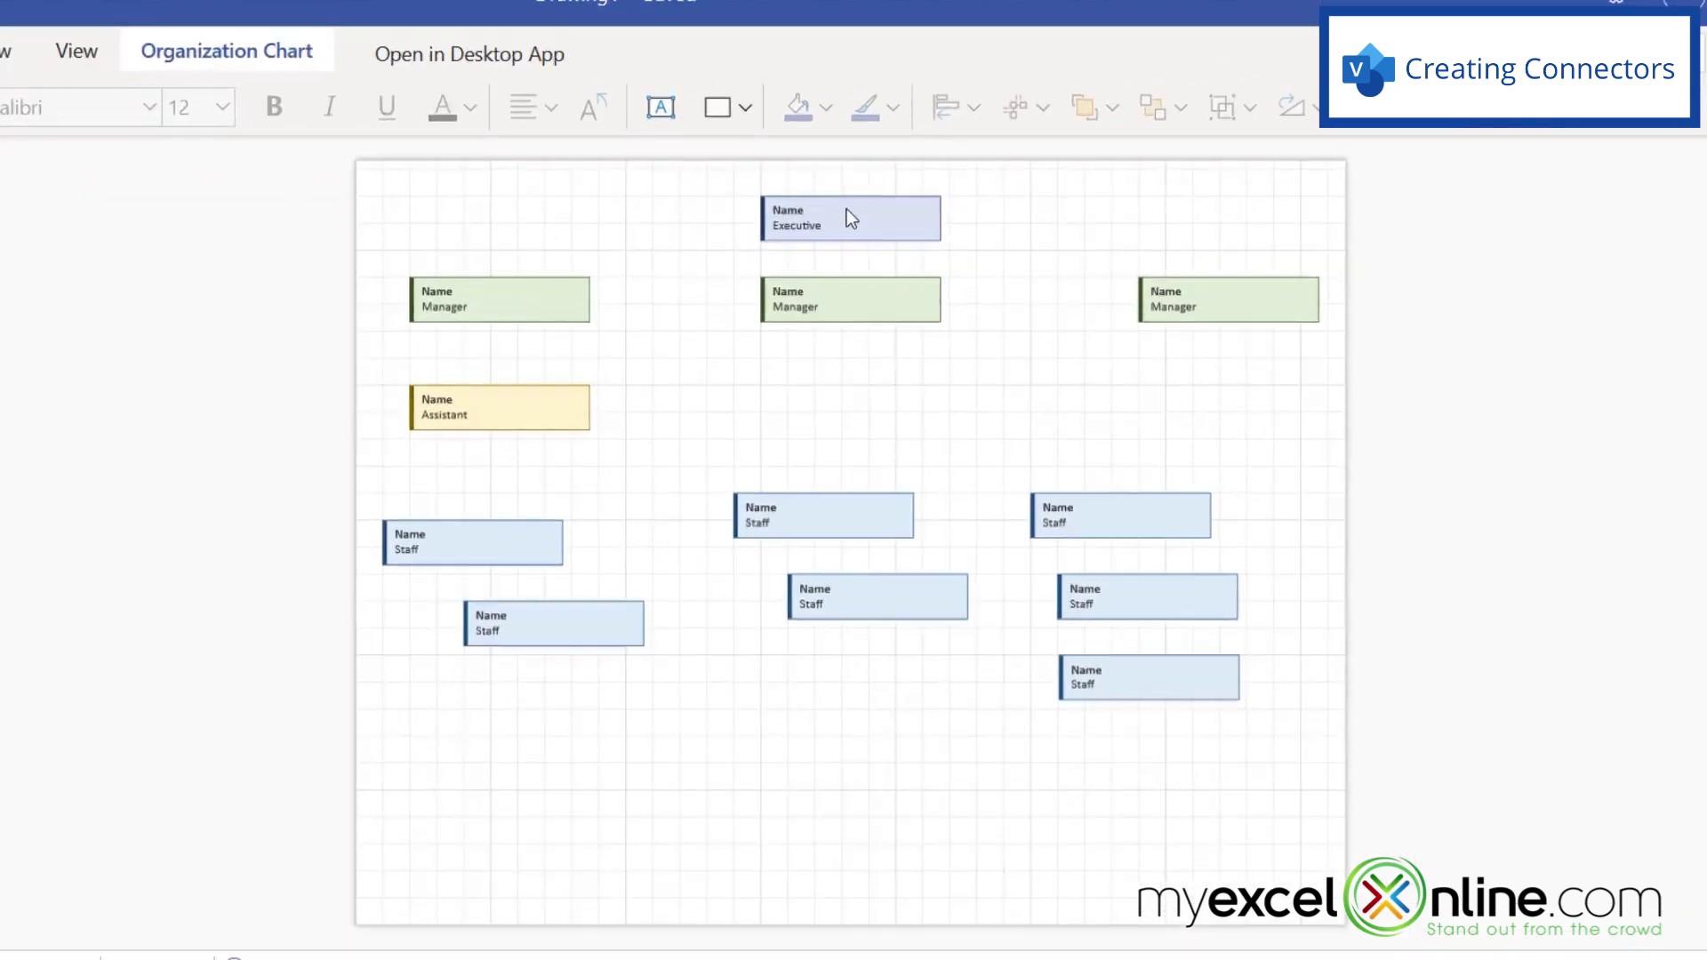
Step: Draw arrow connectors from the Executive to the left, middle and right Manager boxes
left_click(832, 224)
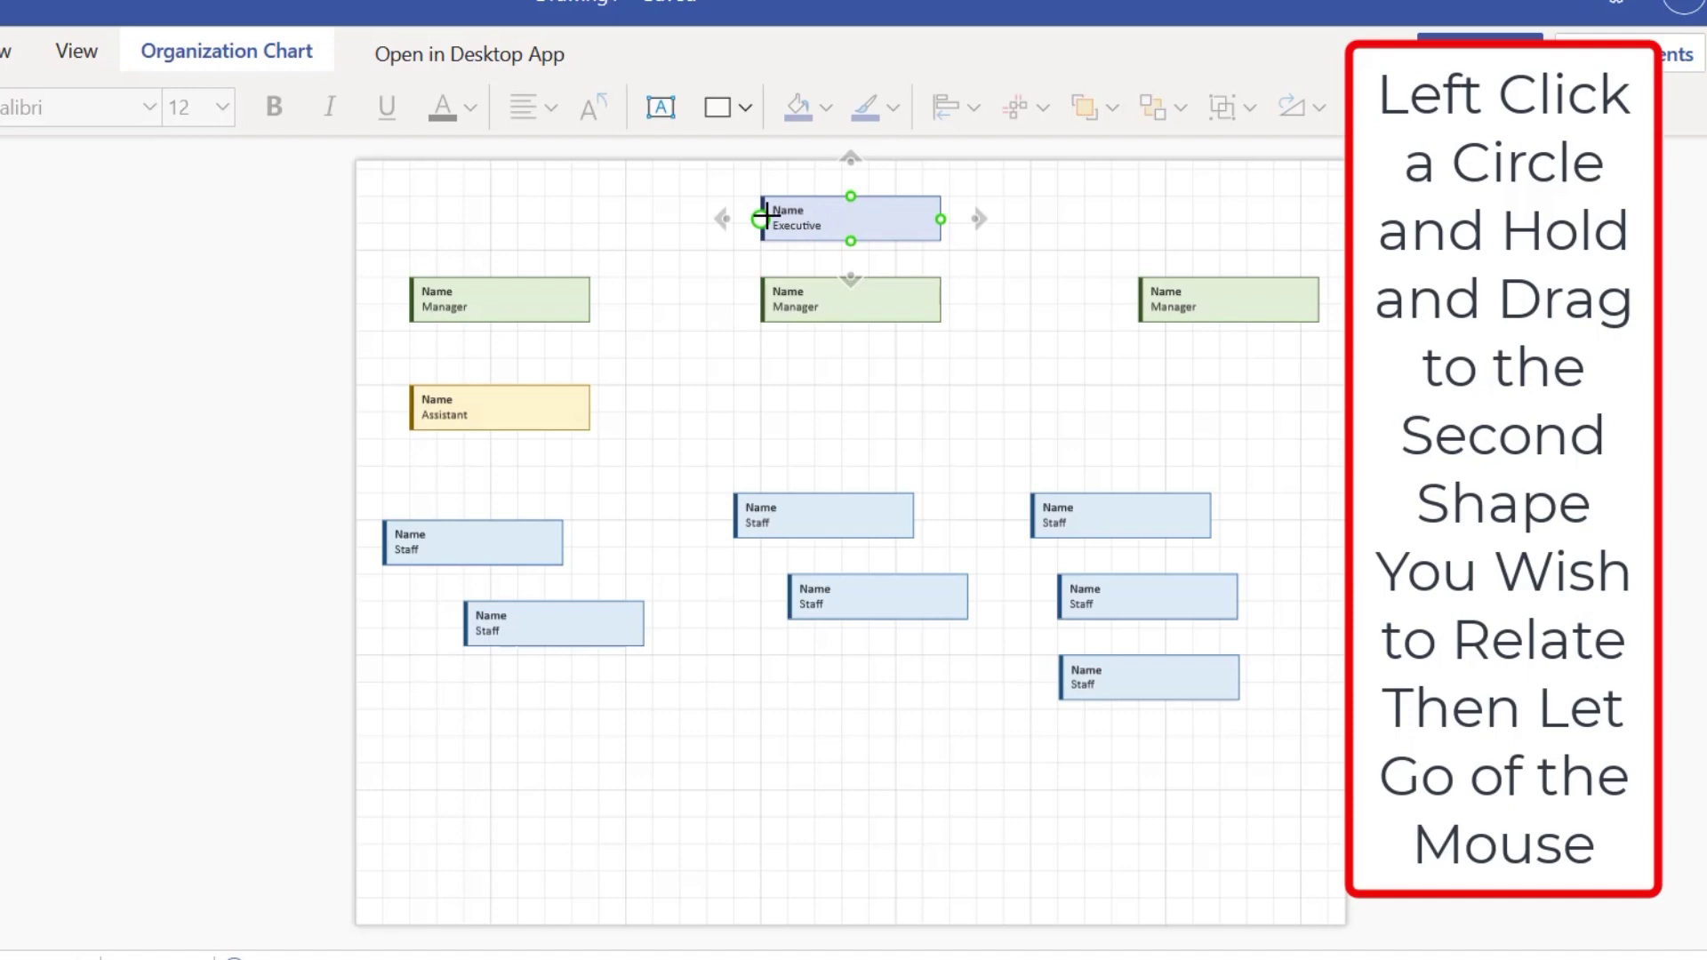
left_click_drag(761, 219, 499, 278)
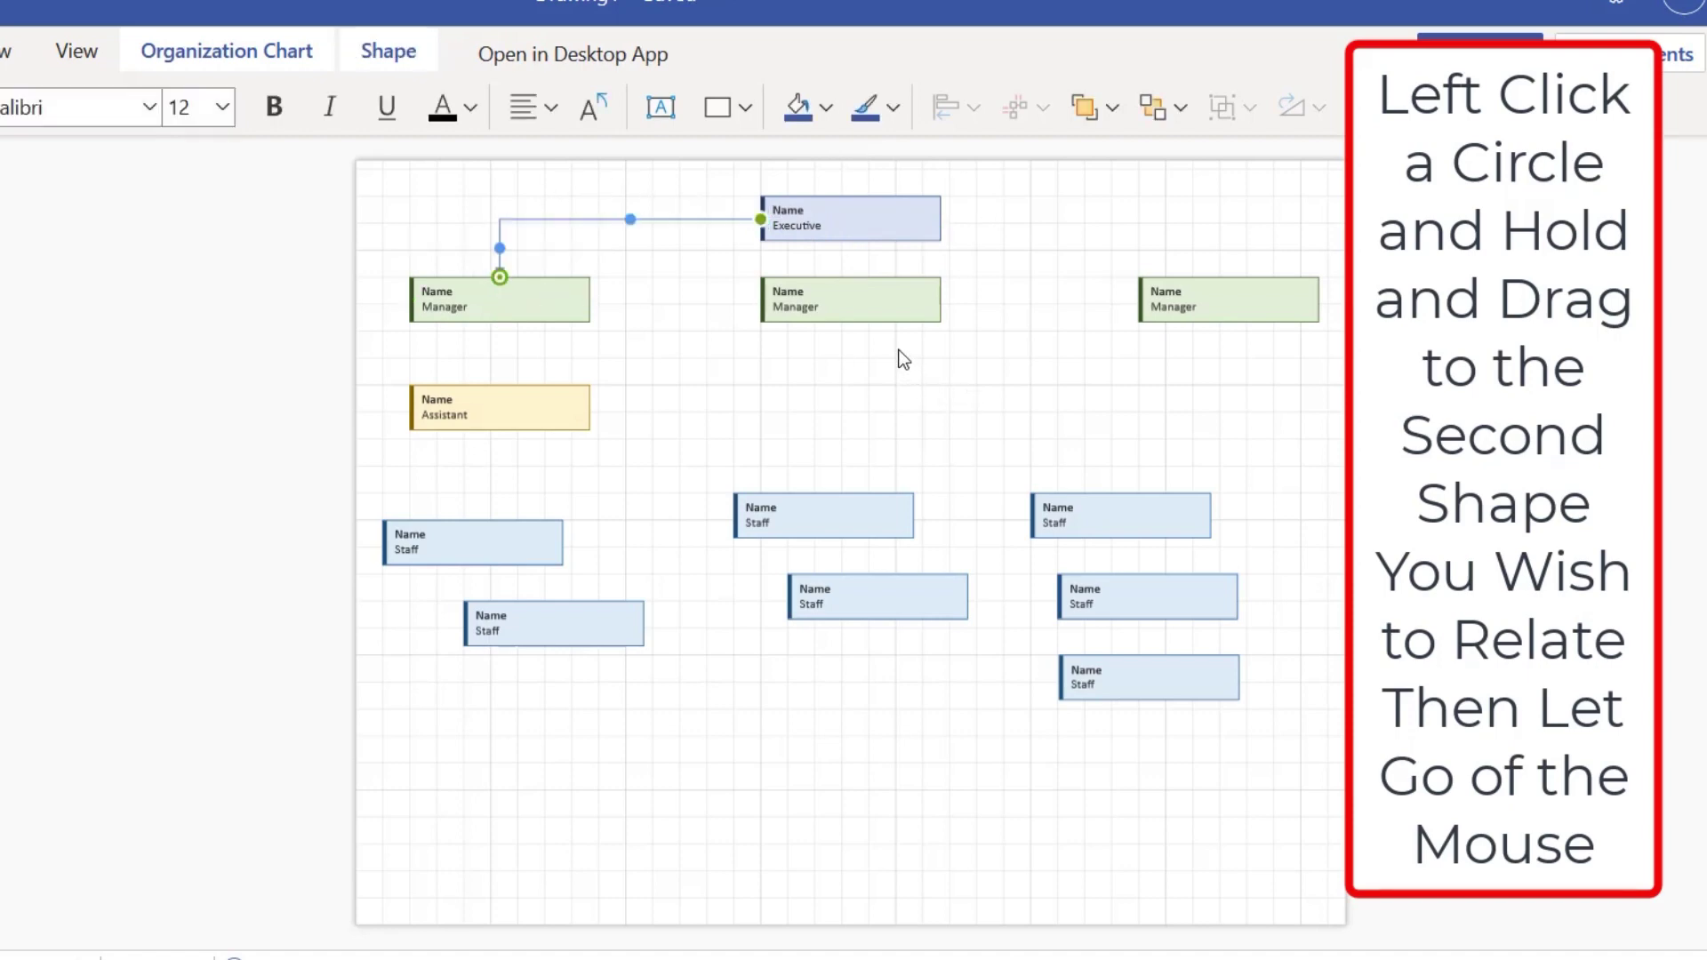
left_click(848, 262)
left_click_drag(851, 241, 851, 277)
mouse_move(937, 215)
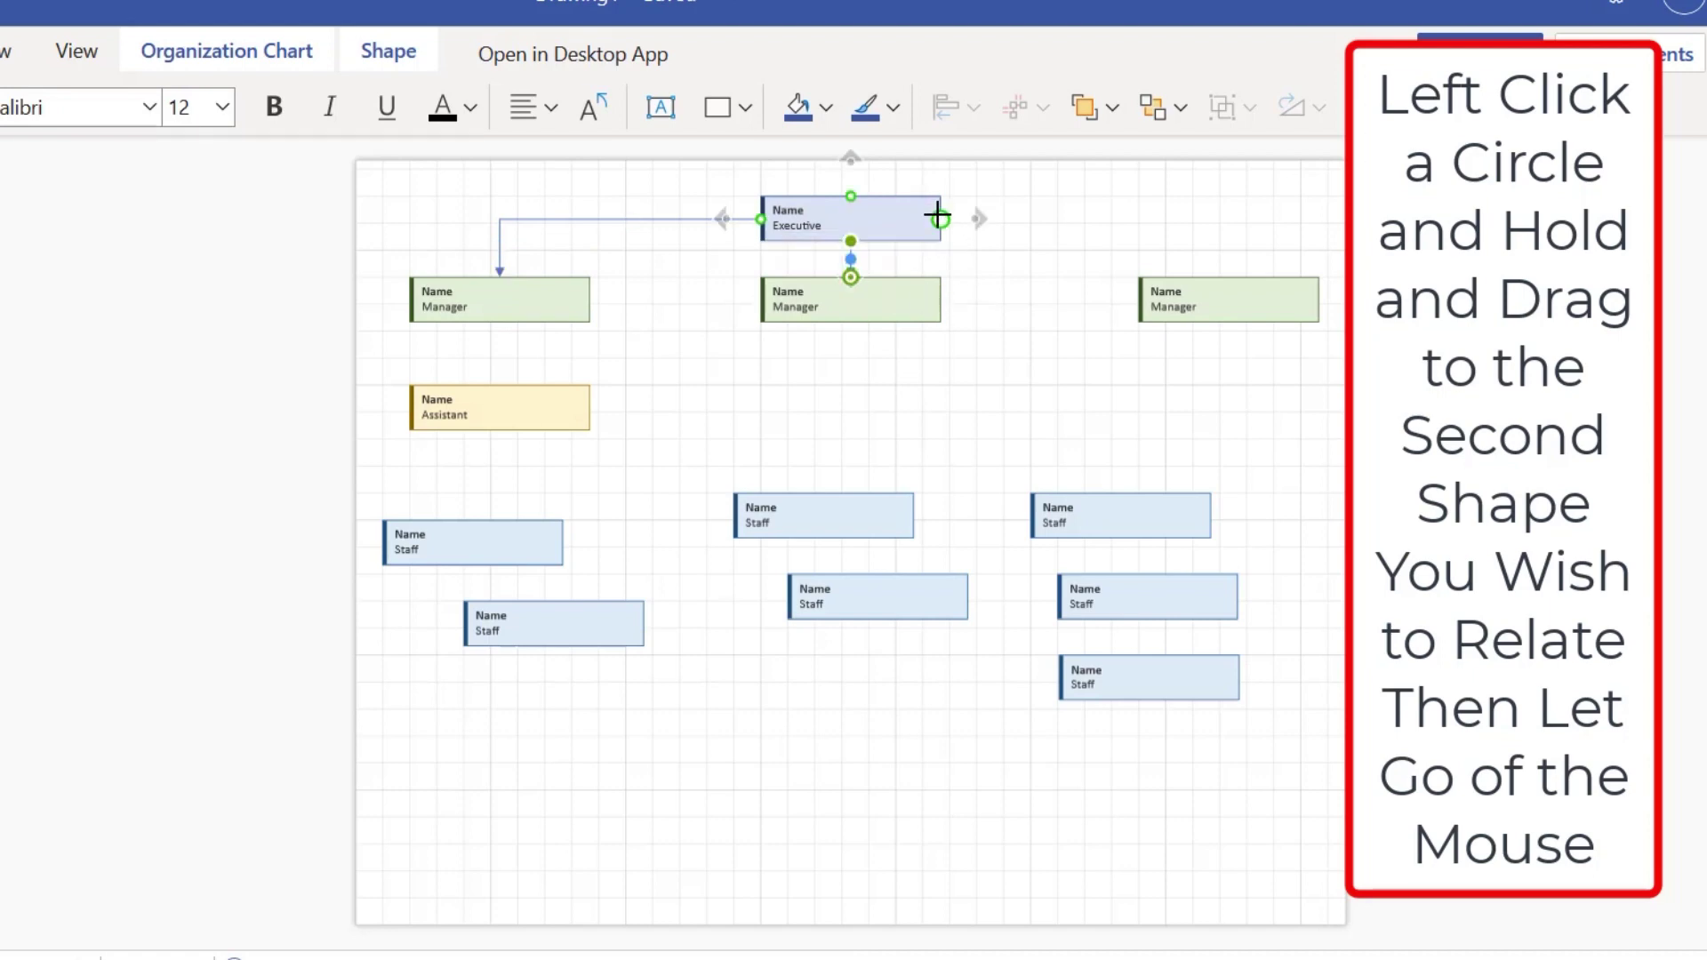
left_click_drag(937, 215, 1230, 283)
left_click(983, 391)
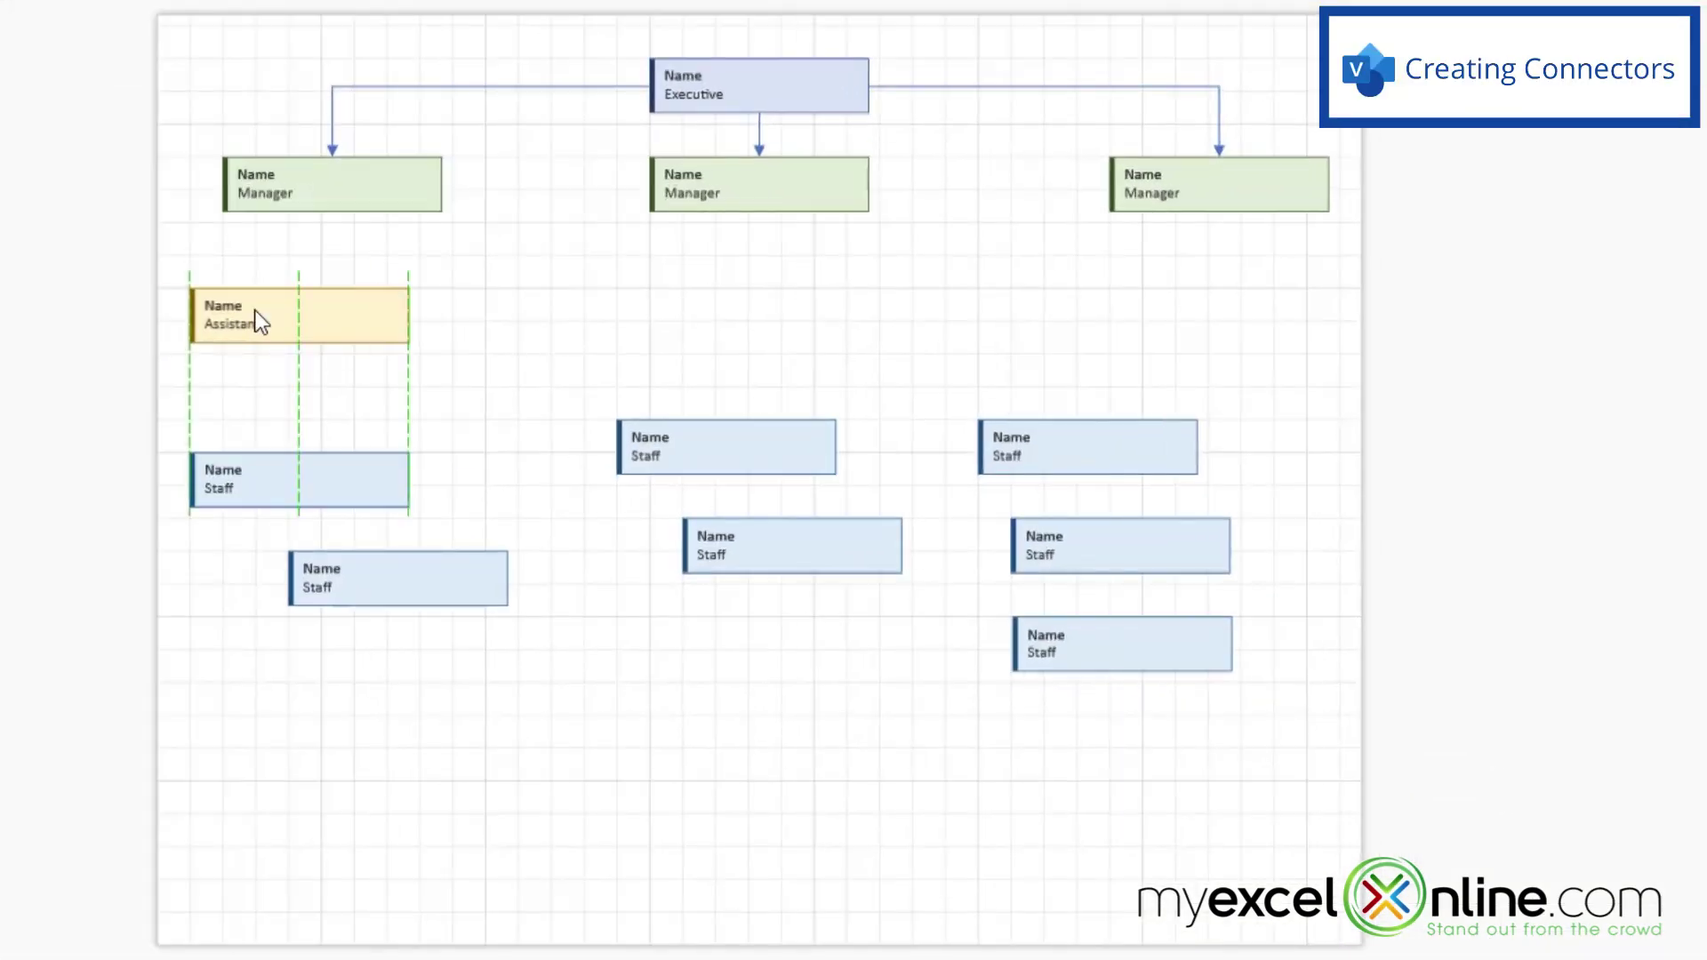
Step: Connect the left Manager to the Assistant and two Staff boxes, the middle to two, the right to three
mouse_move(335, 181)
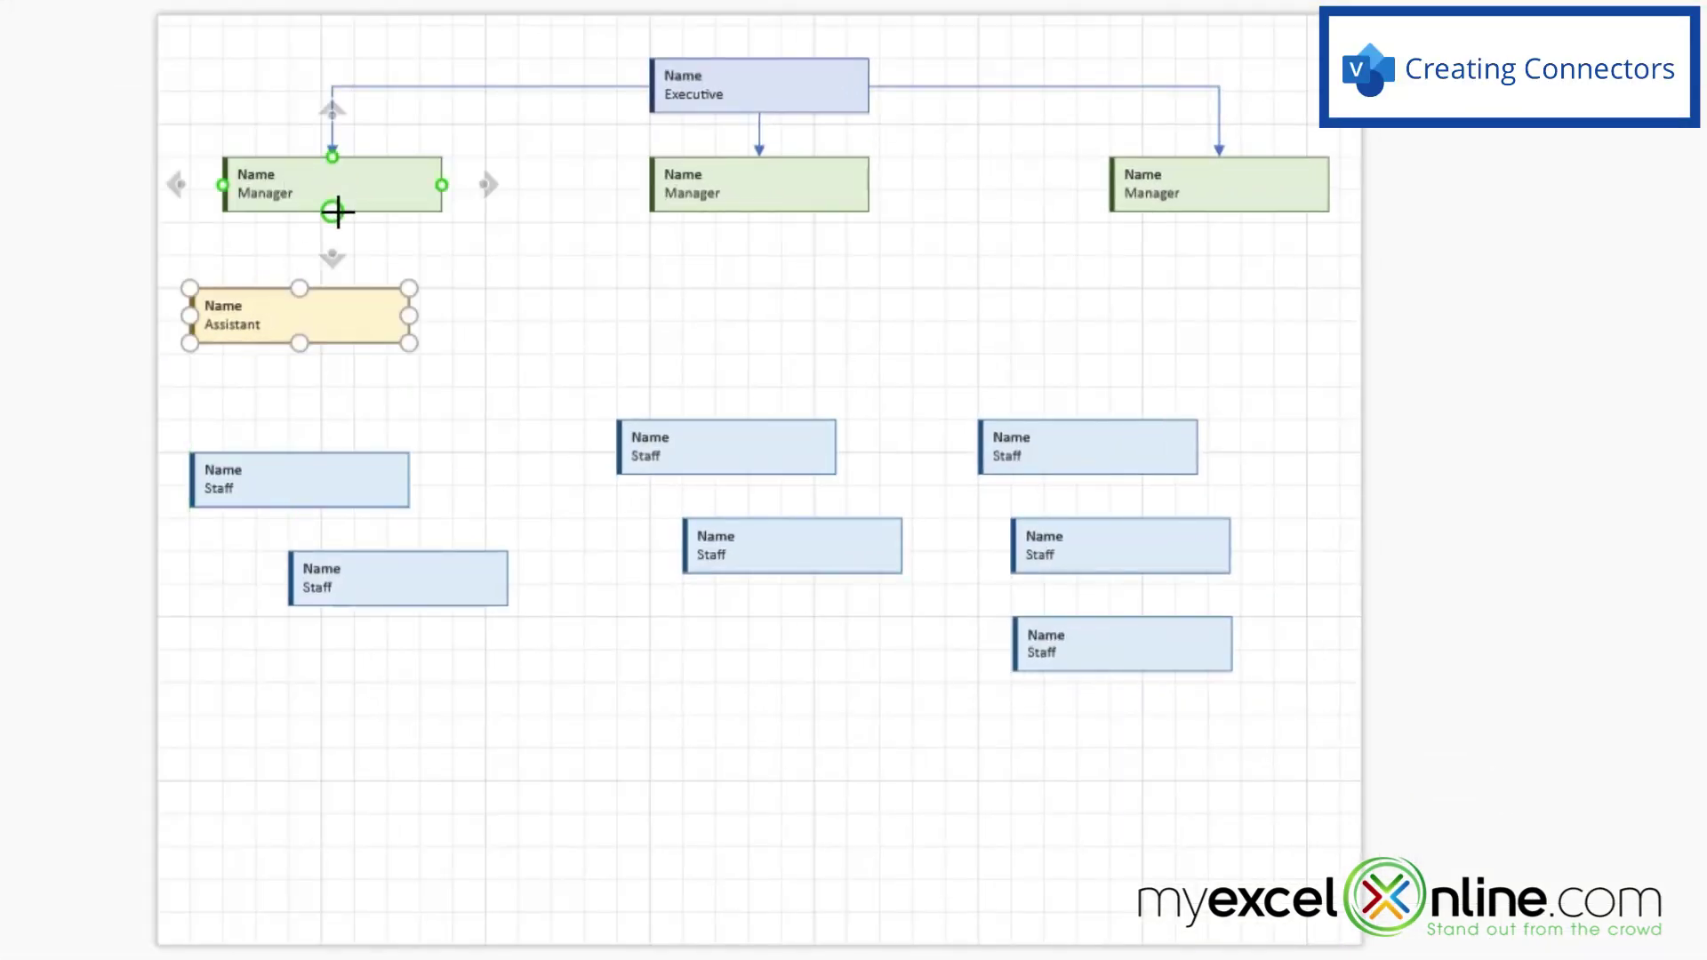
left_click_drag(337, 212, 301, 300)
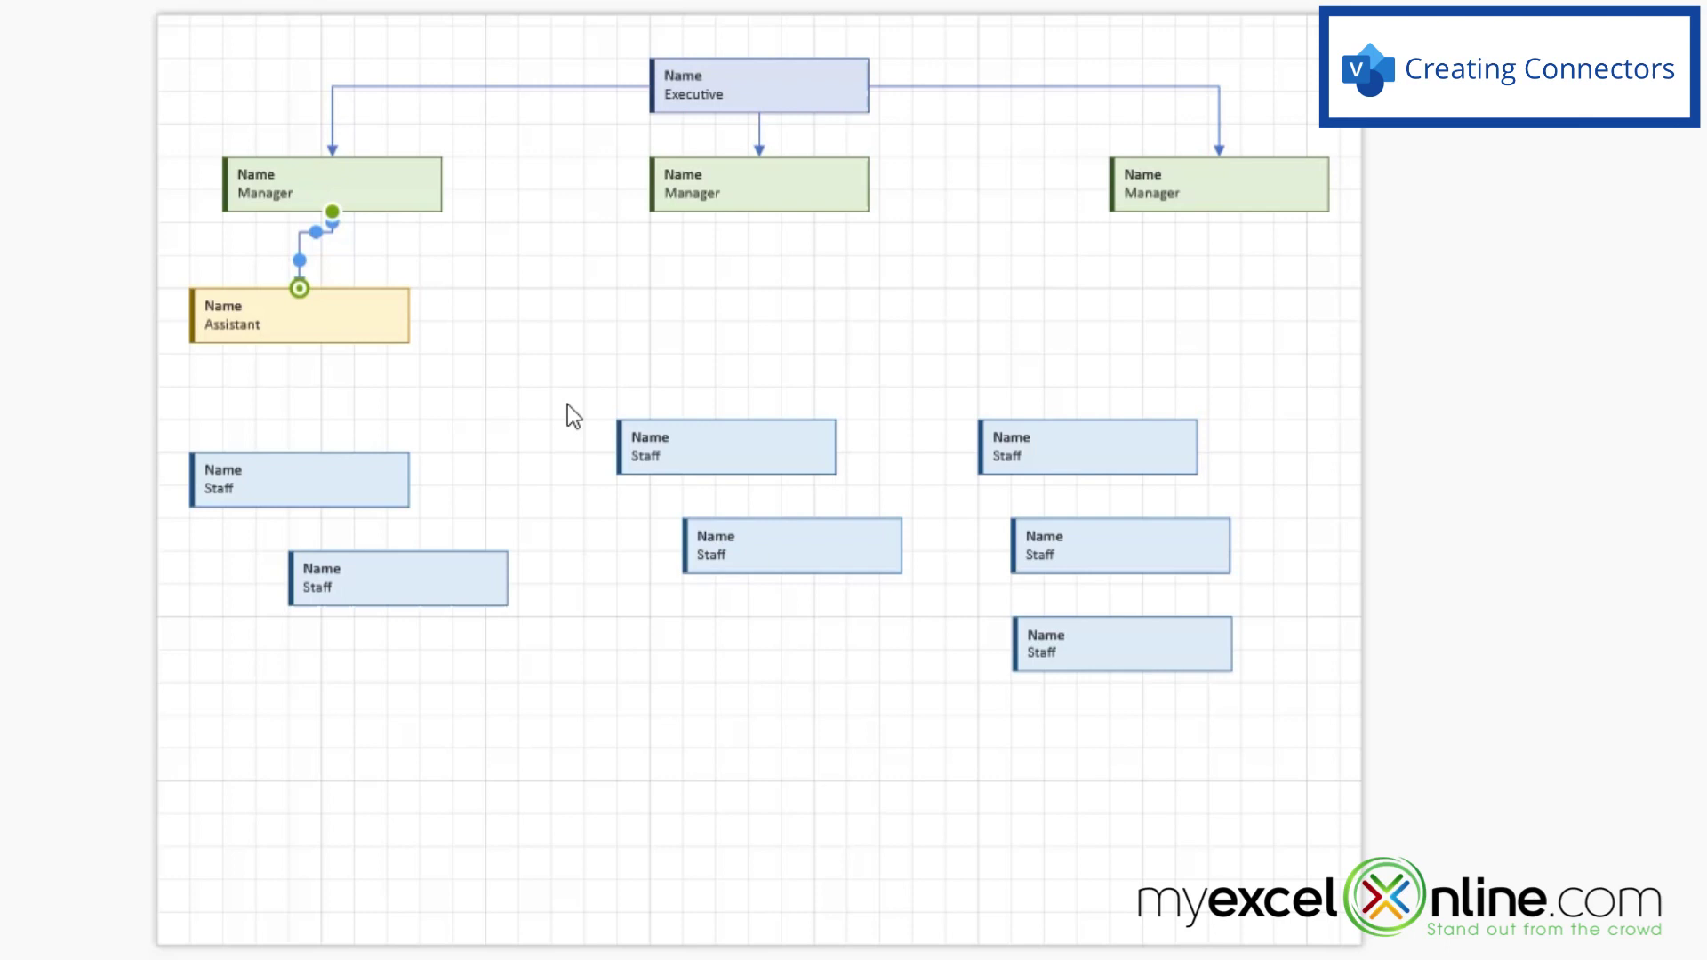
left_click_drag(442, 185, 335, 476)
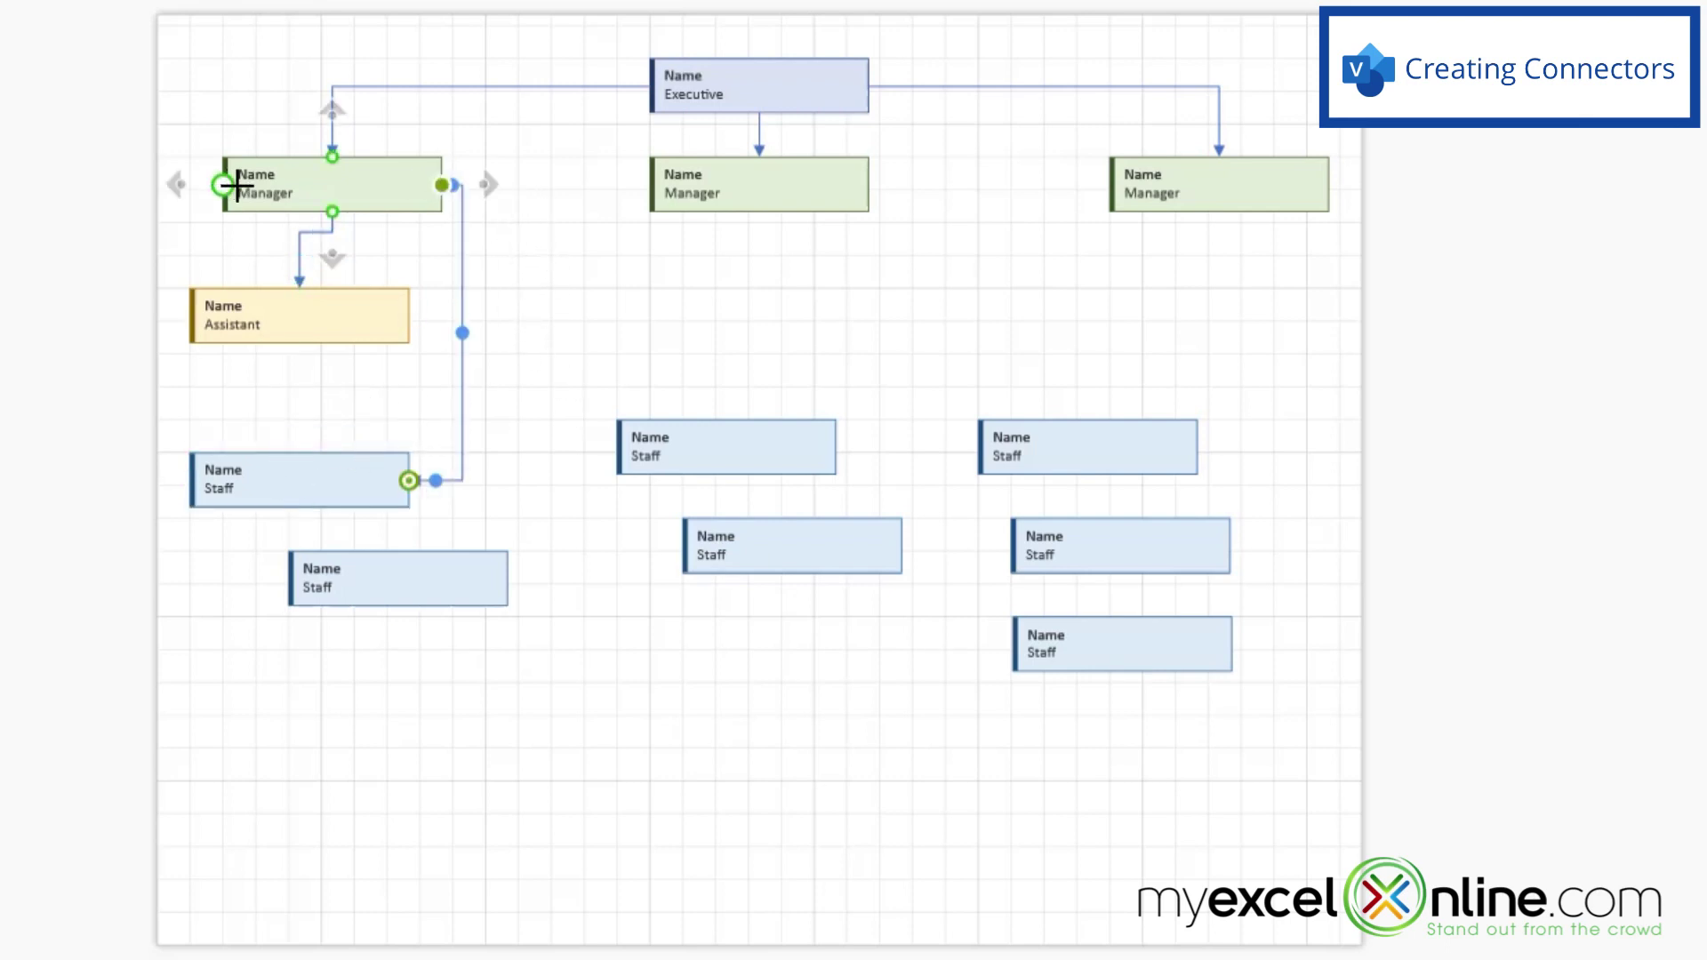
left_click_drag(224, 185, 362, 583)
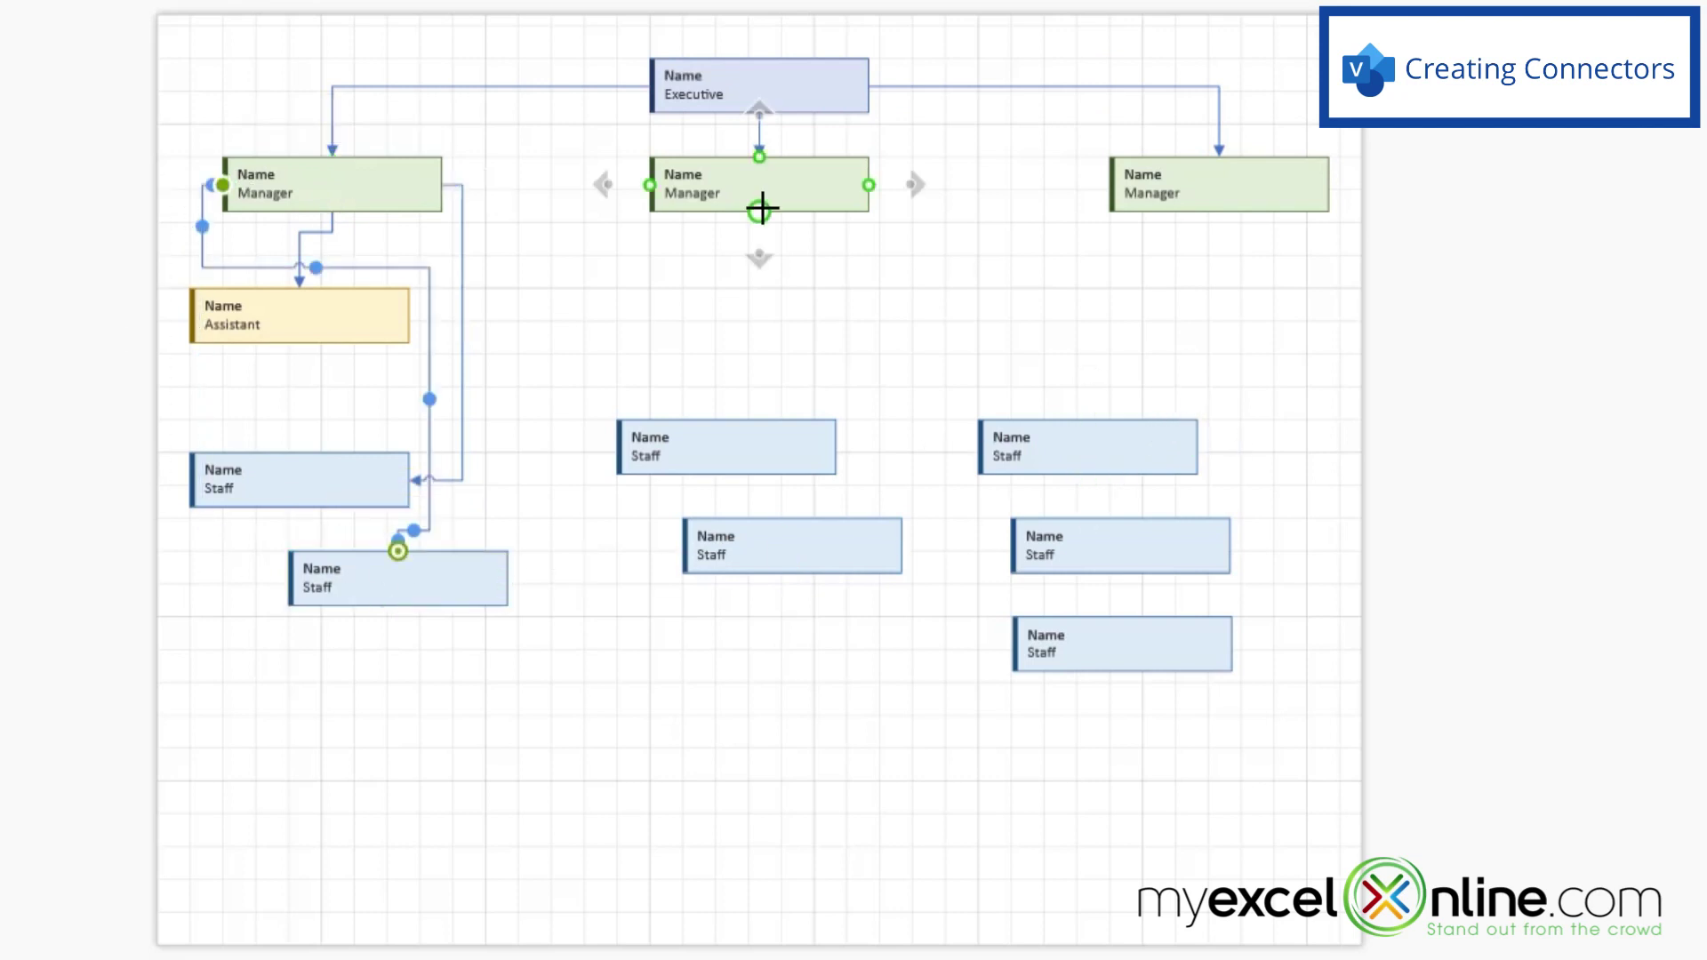
left_click_drag(761, 209, 724, 450)
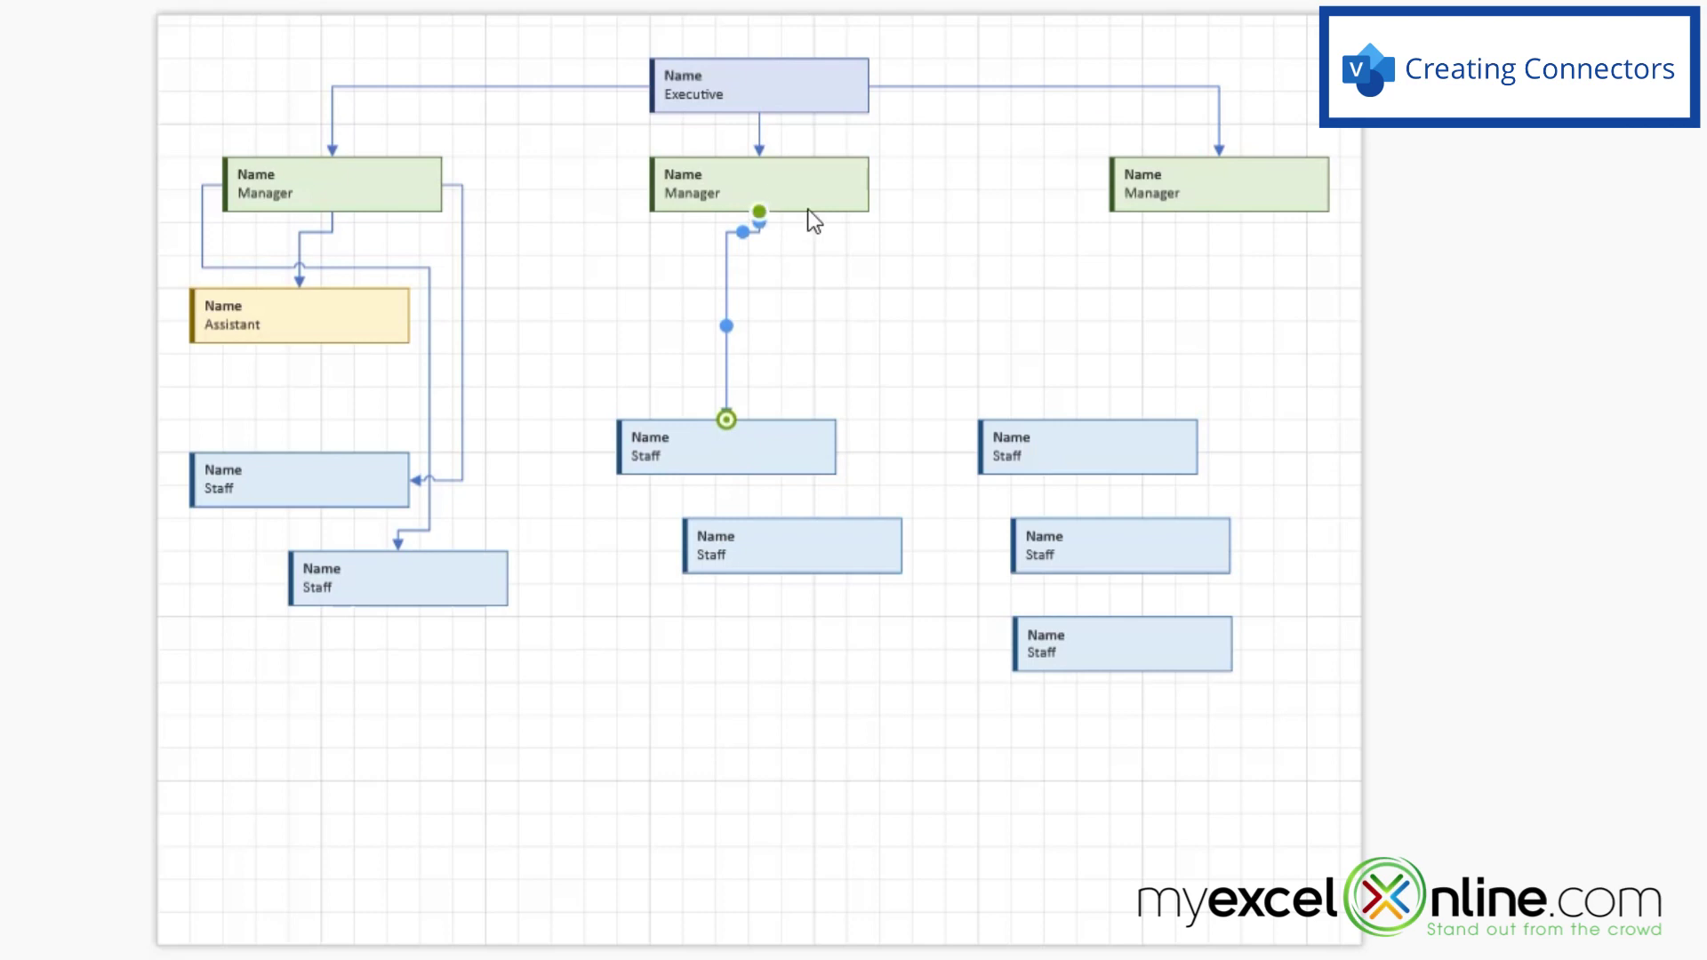
left_click_drag(867, 183, 812, 561)
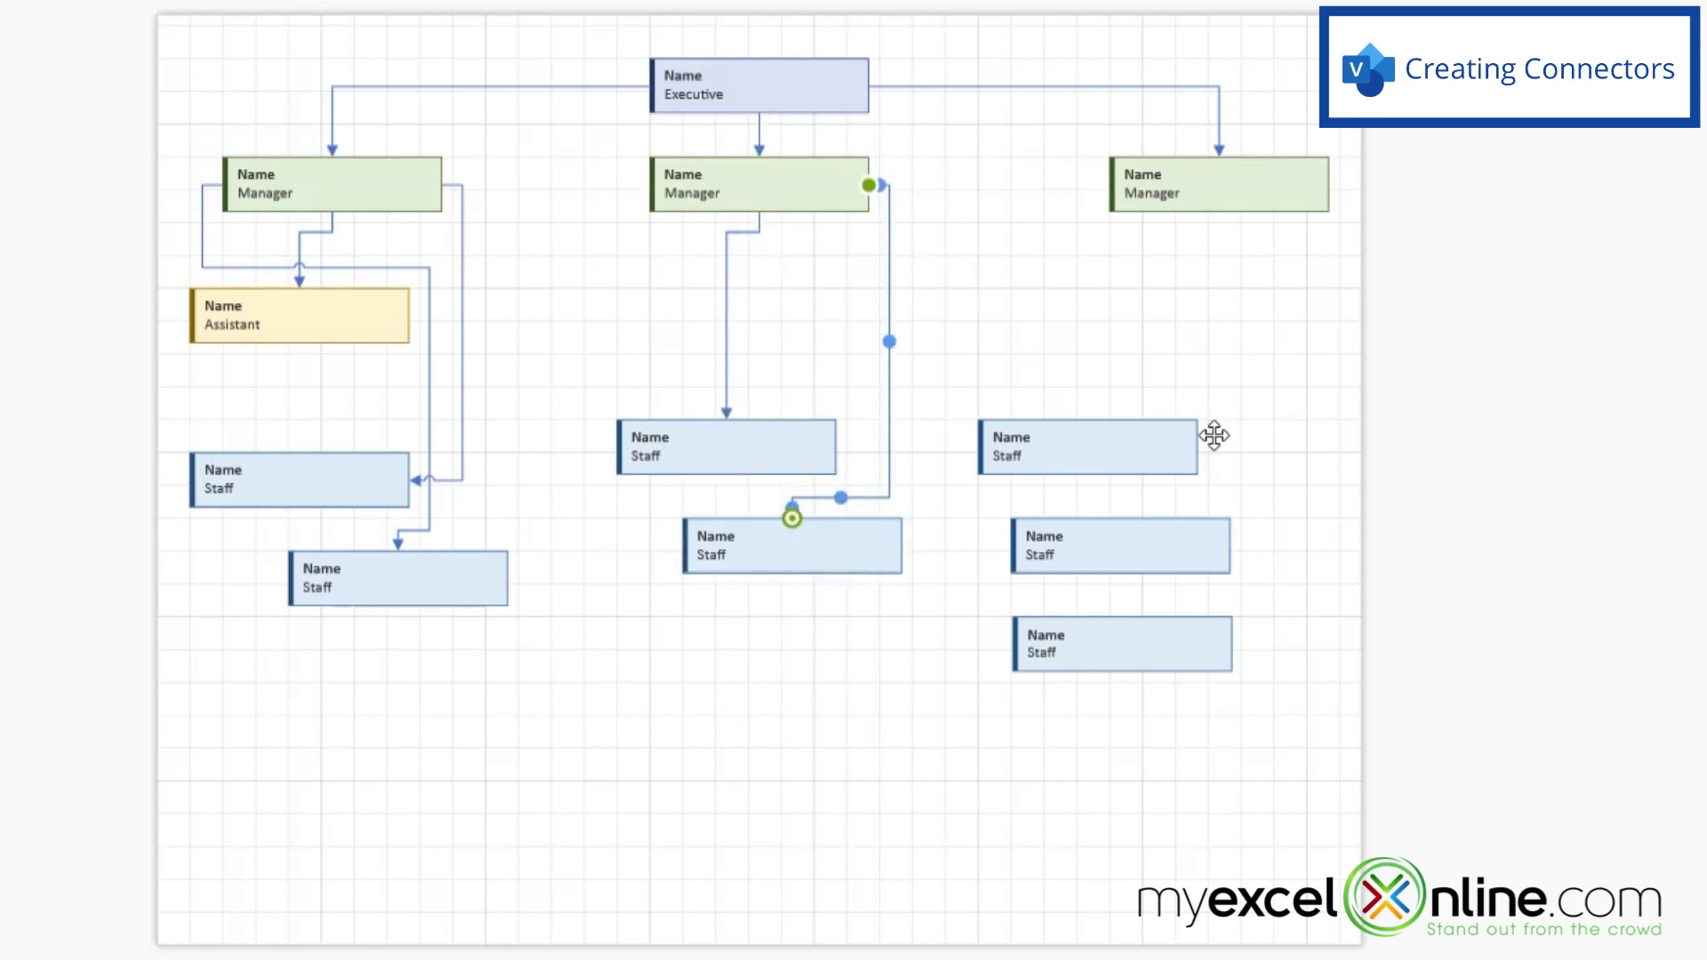
left_click_drag(1110, 184, 1045, 461)
left_click_drag(1219, 211, 1179, 553)
left_click_drag(1329, 184, 1169, 641)
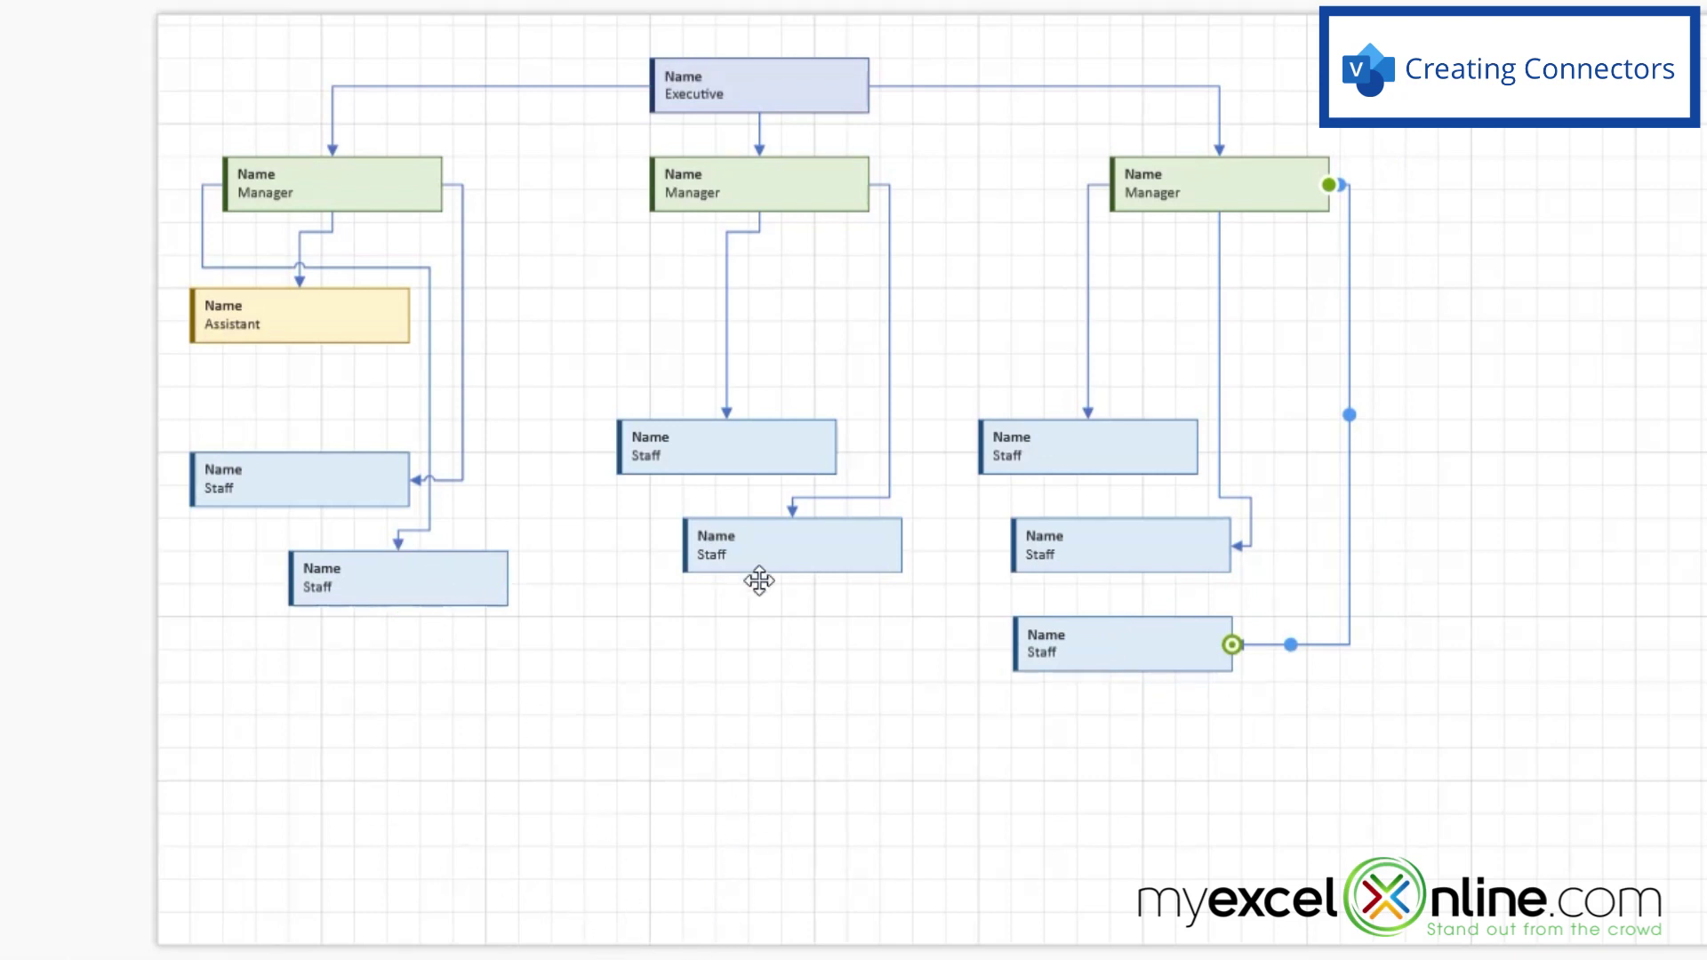
Step: Reposition the Assistant and the two left Staff boxes to untangle their connectors
mouse_move(256, 310)
left_mouse_down()
mouse_move(267, 378)
mouse_move(230, 329)
left_mouse_up()
left_click_drag(379, 578, 554, 807)
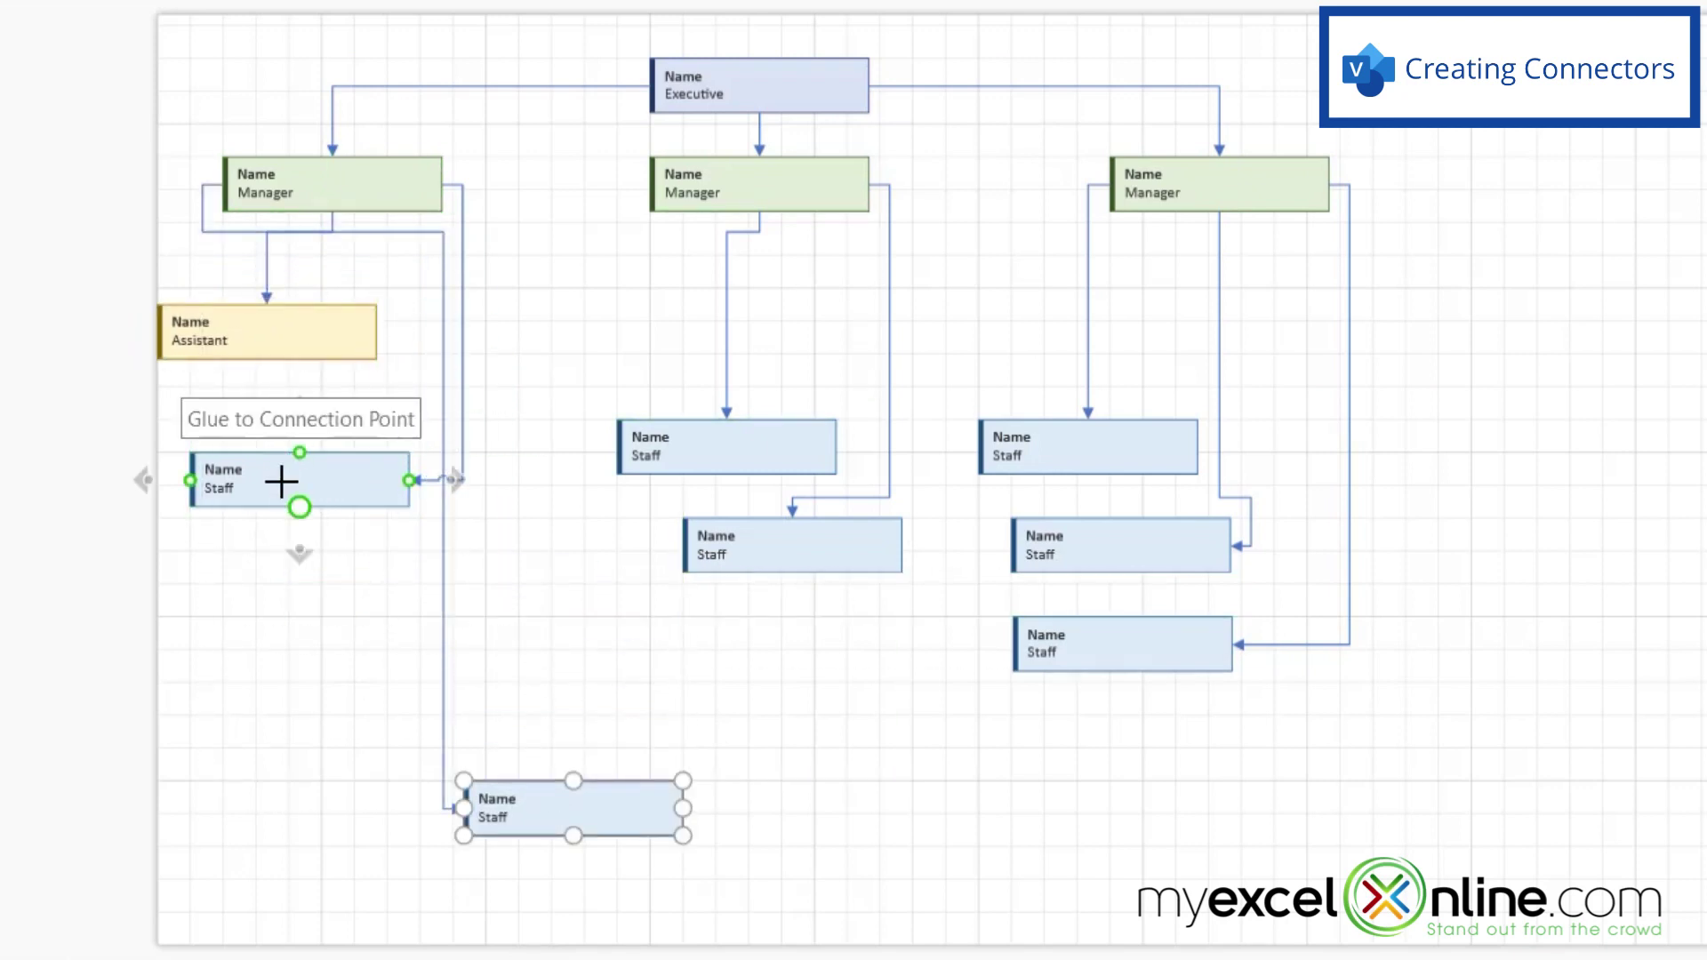
left_click_drag(288, 495, 287, 626)
left_click_drag(546, 809, 576, 750)
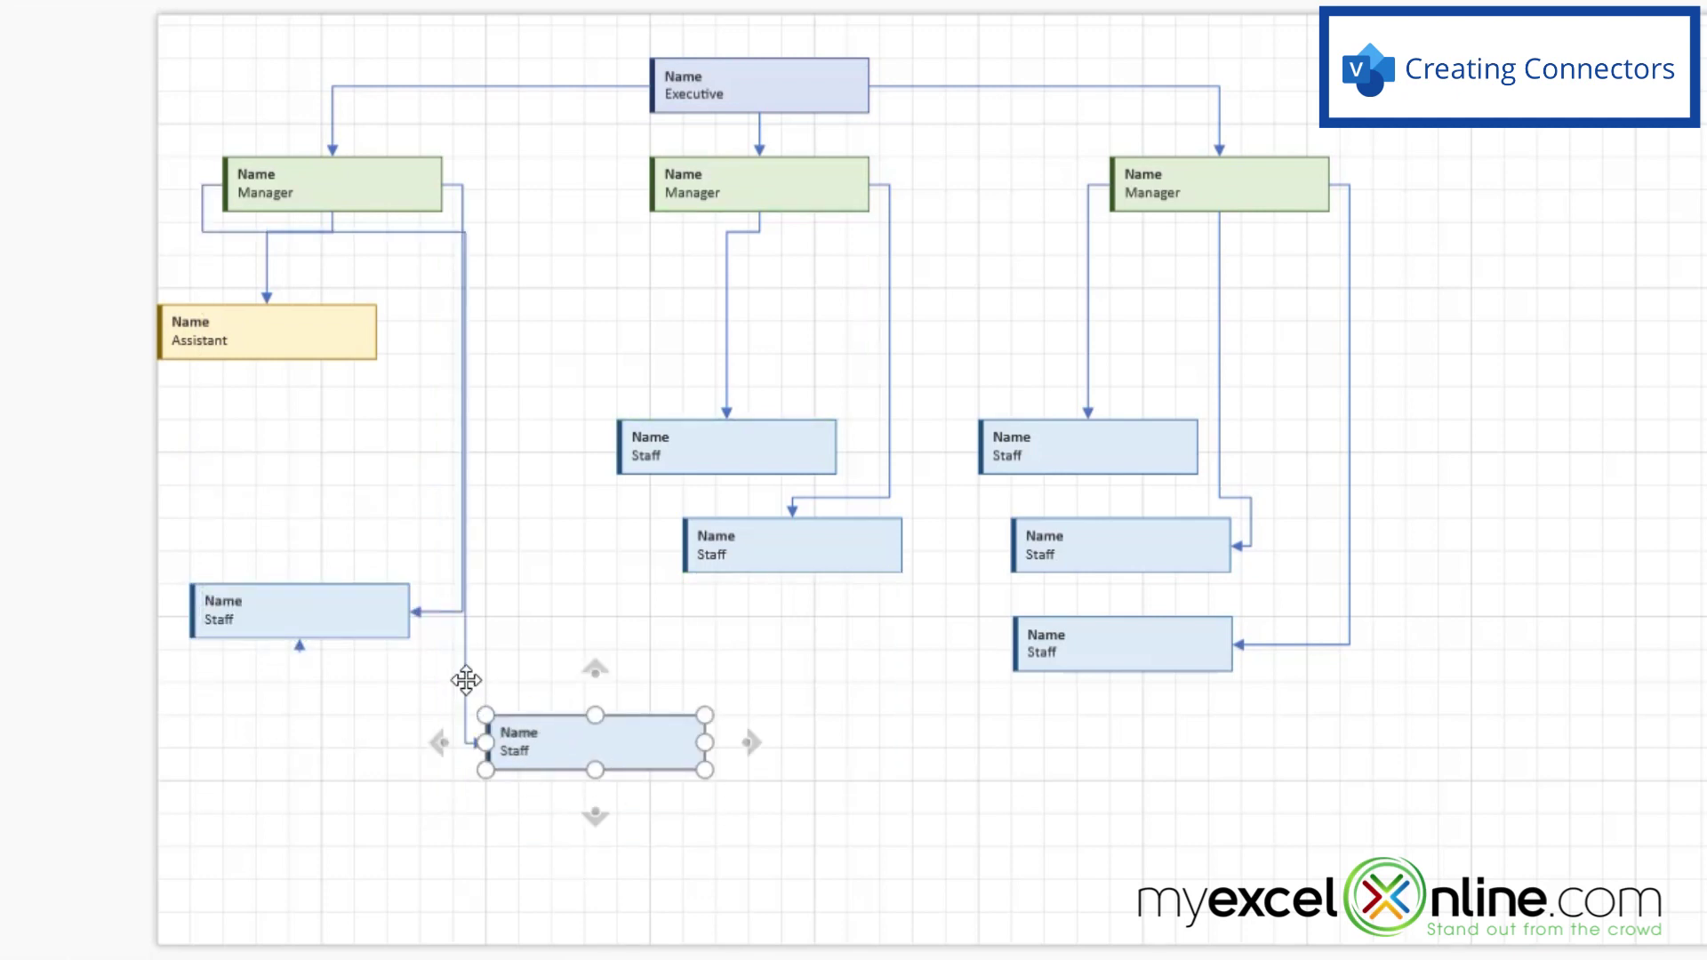
Step: Replace the connector to the bottom Staff box with one from the middle Manager
left_click(464, 671)
key("Delete")
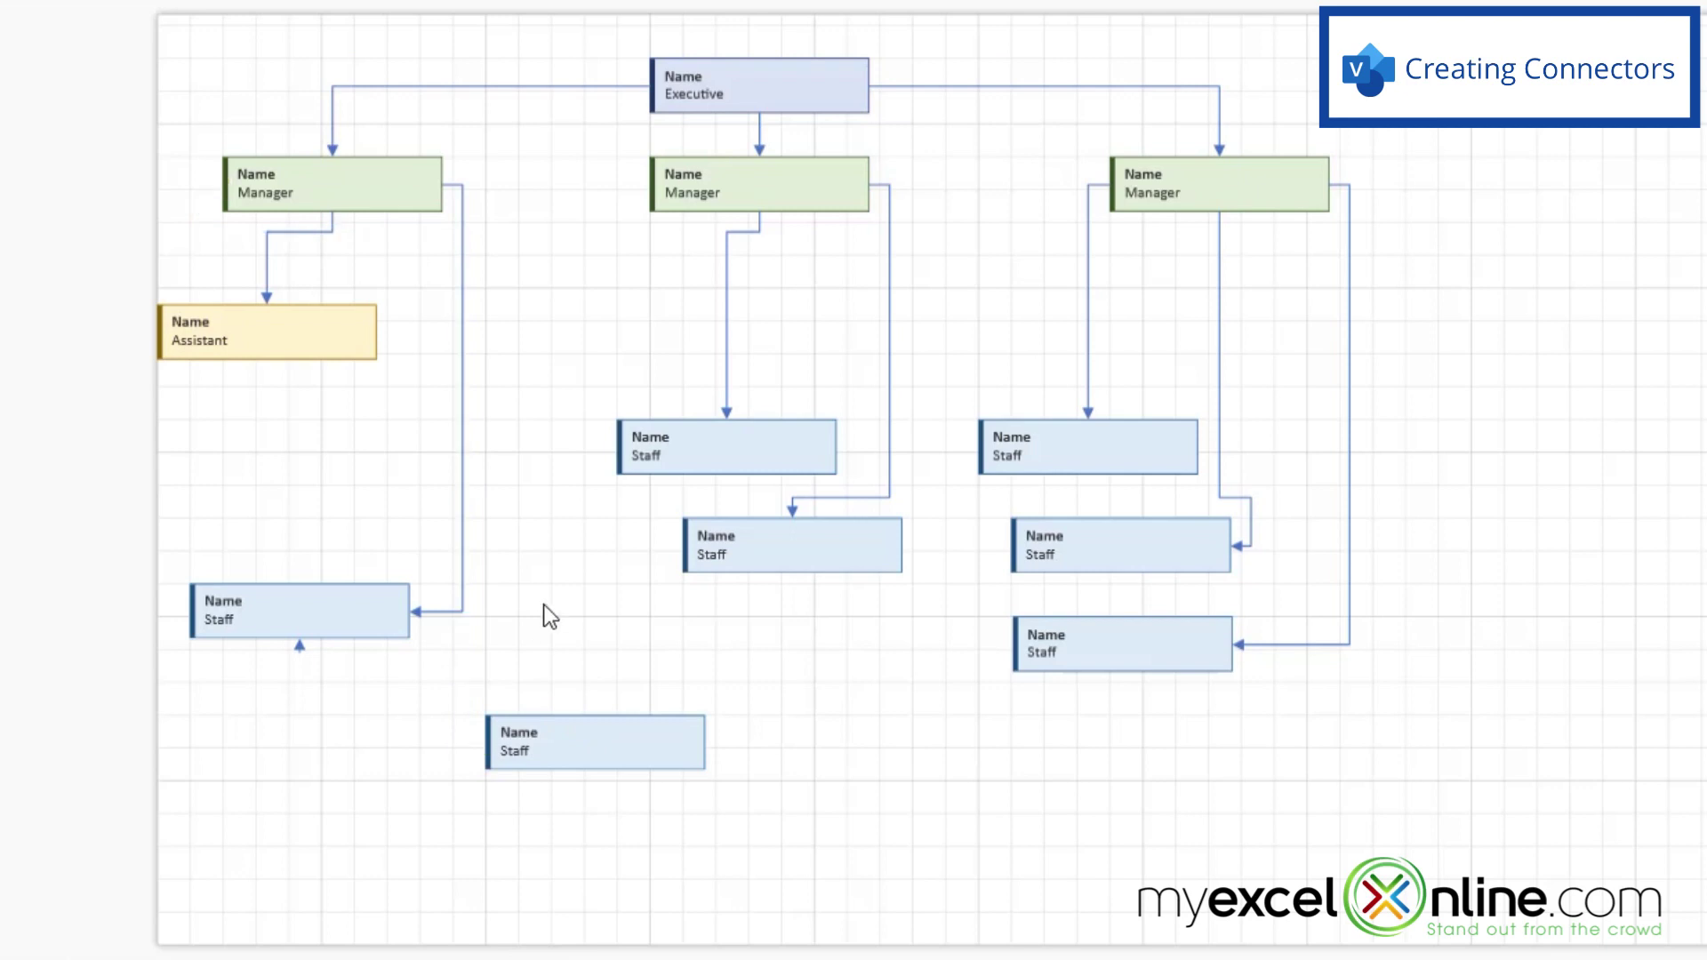
left_click_drag(652, 183, 684, 695)
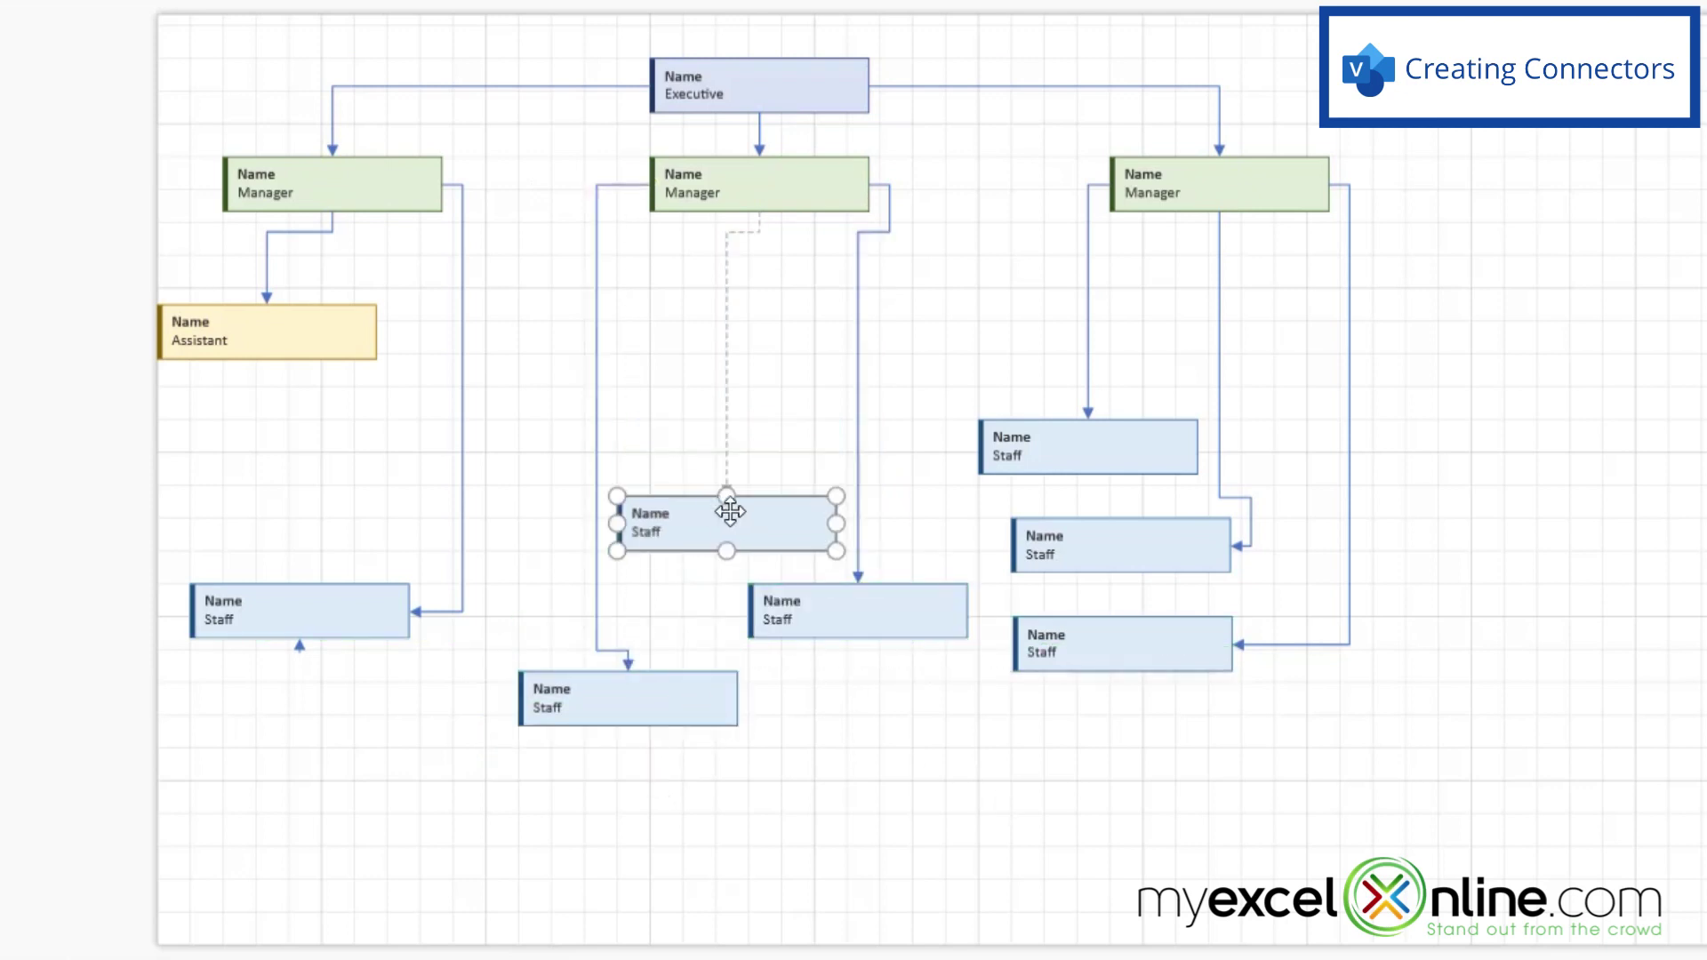
Step: Move the right-side Staff boxes into tidier positions beside the others
left_click_drag(732, 499, 732, 499)
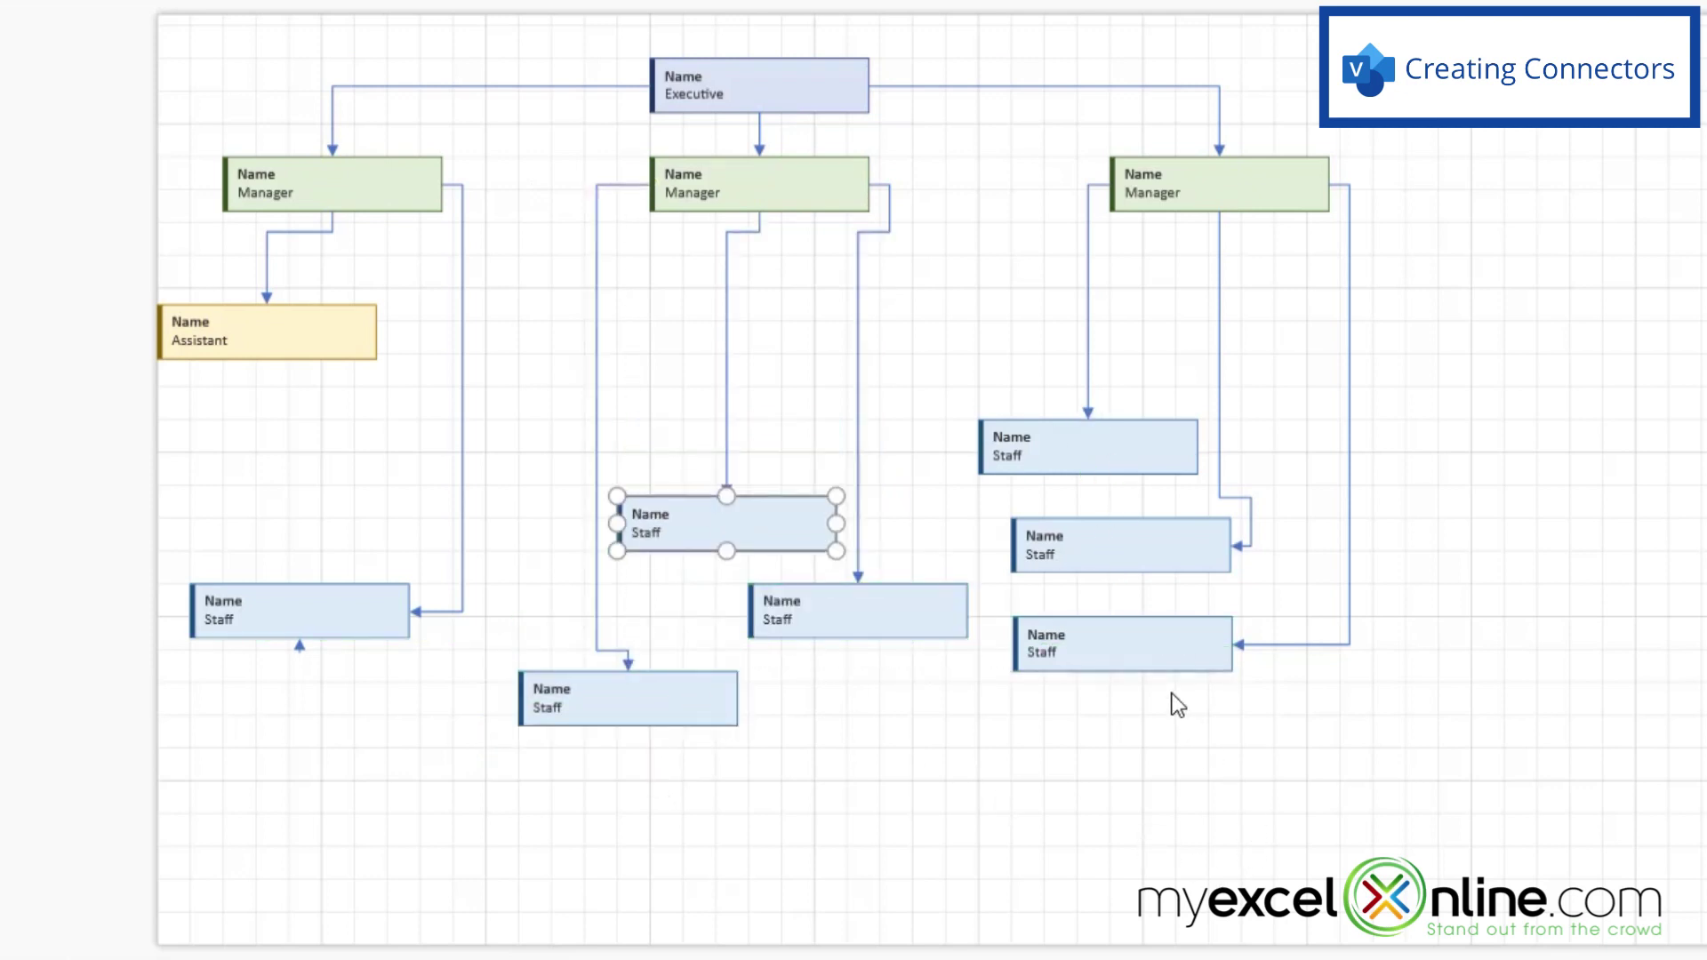
left_click(1132, 641)
left_click_drag(1129, 656, 1422, 442)
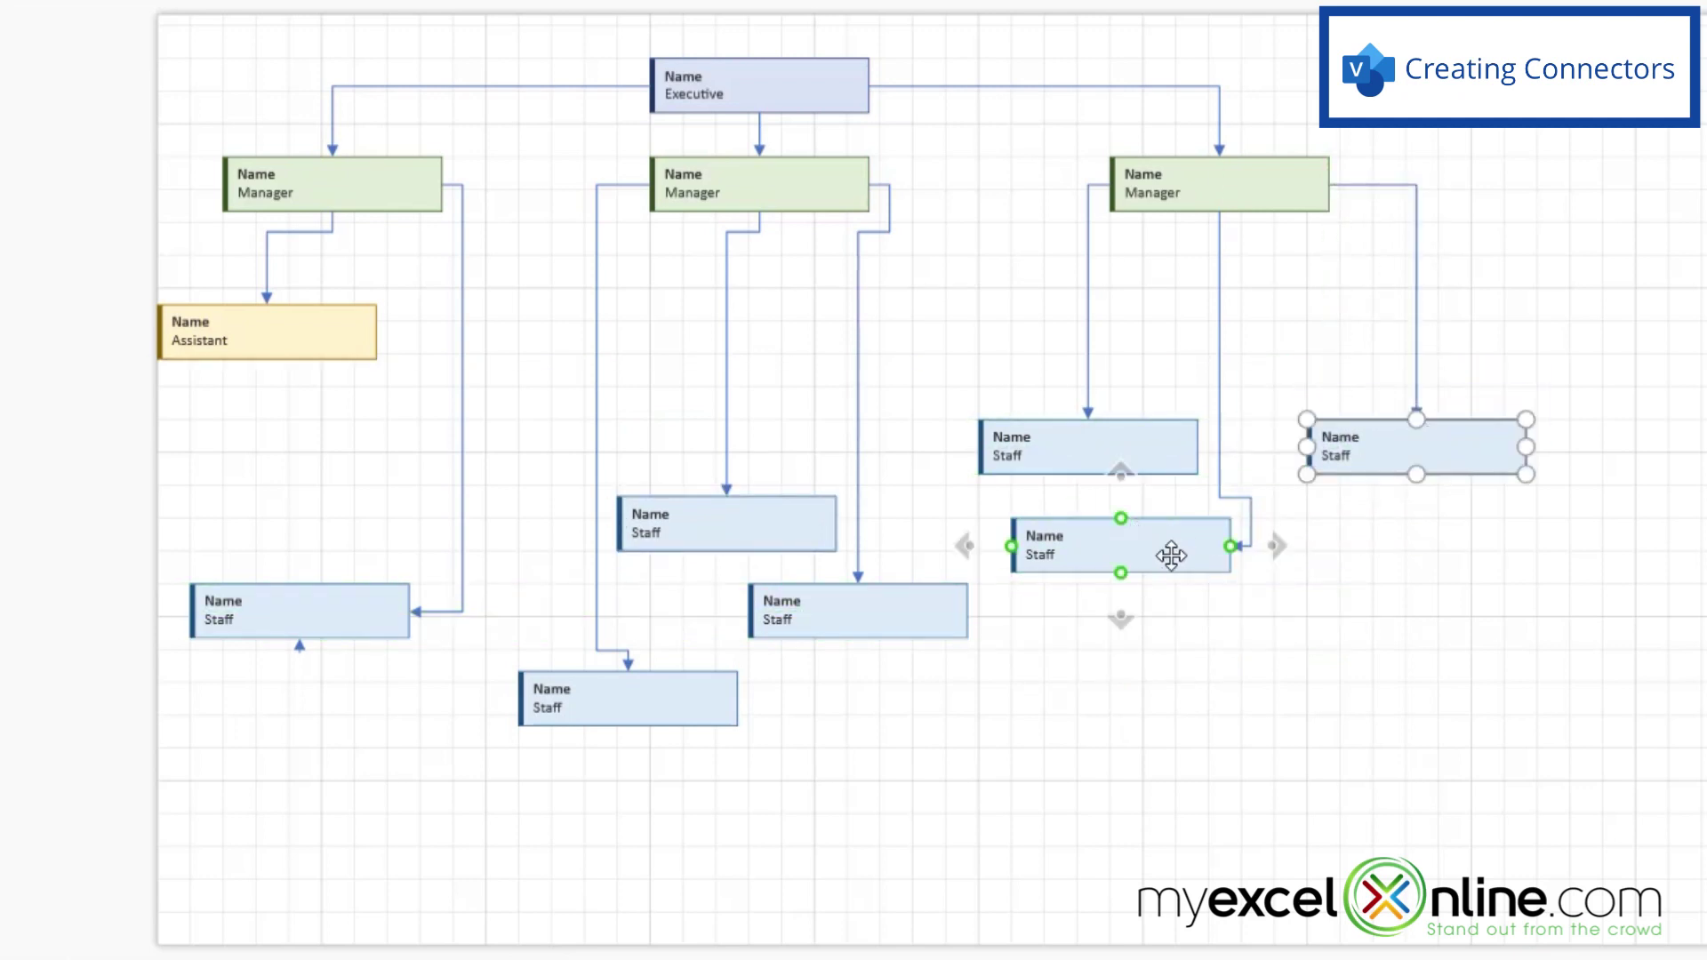
left_click_drag(1171, 556, 1252, 579)
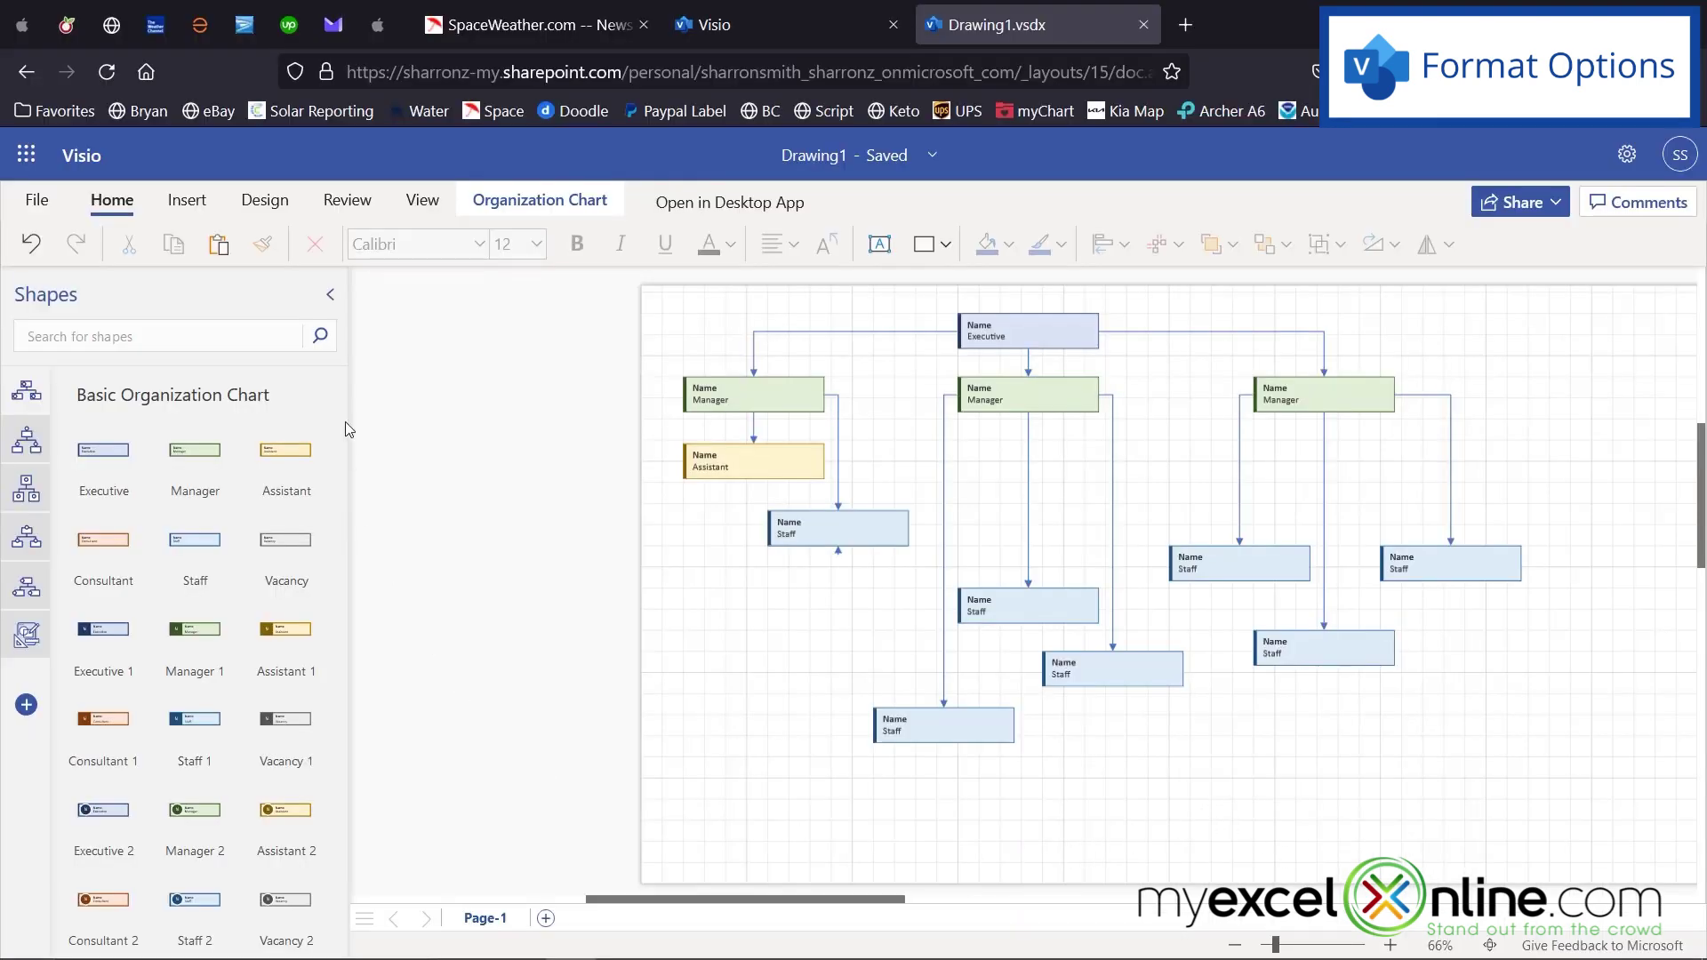
Step: Apply a new theme from the Design tab and set its theme colours to Gemstone
left_click(263, 205)
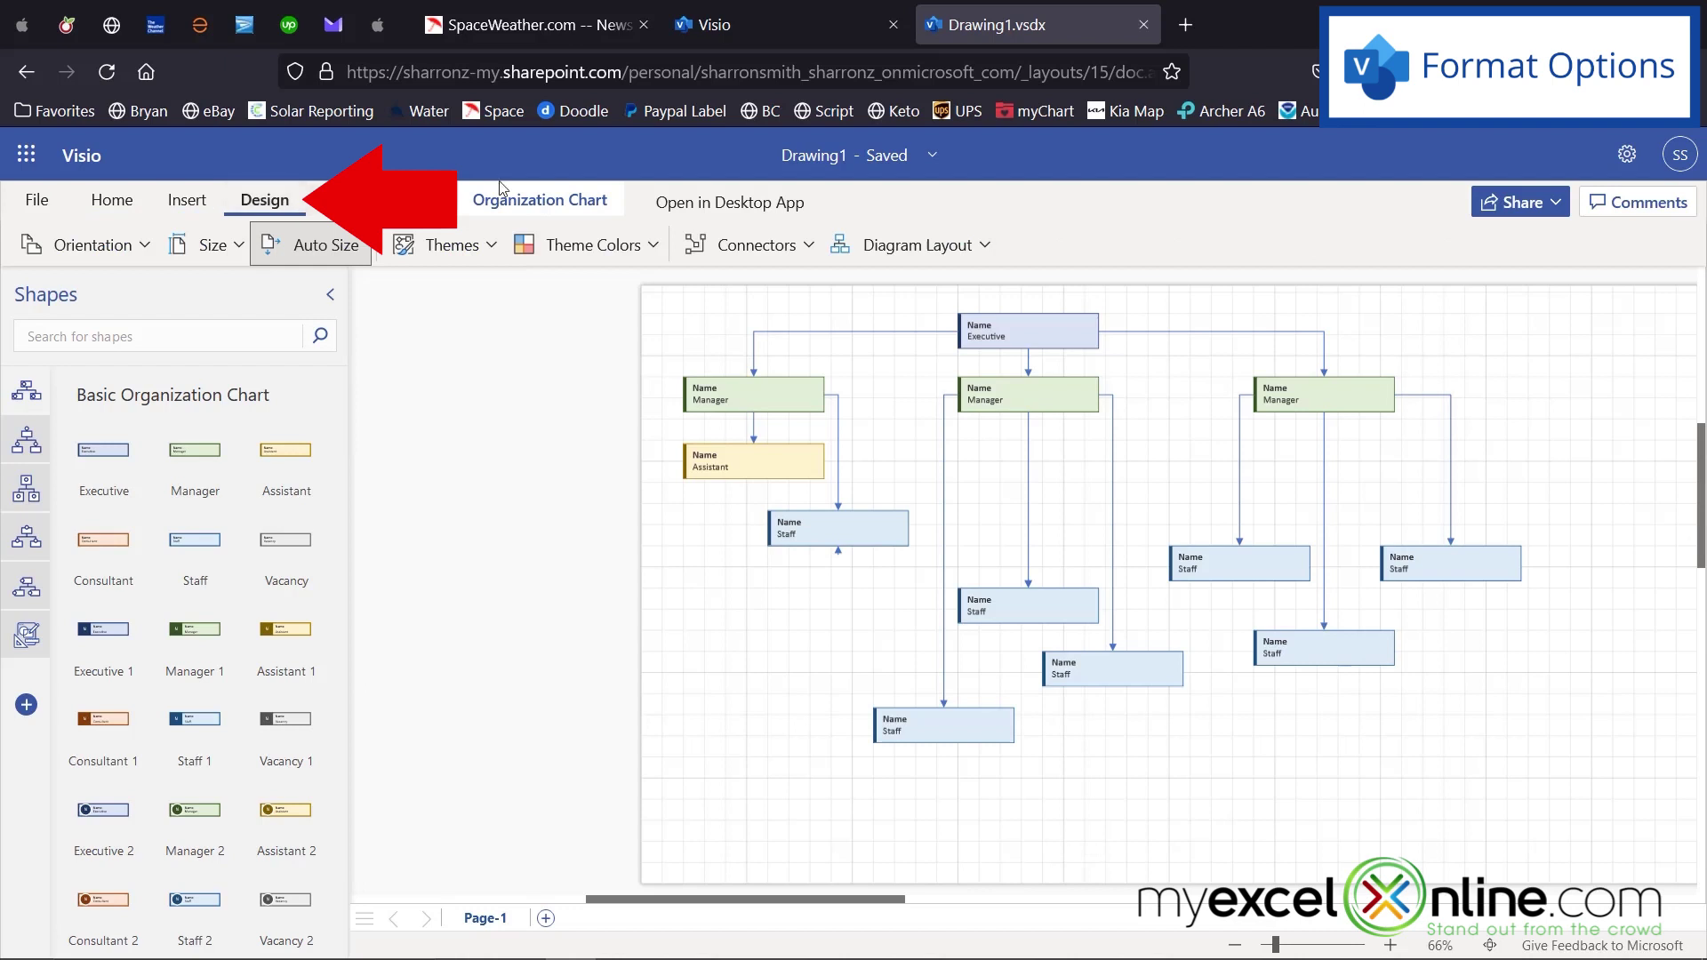
left_click(485, 251)
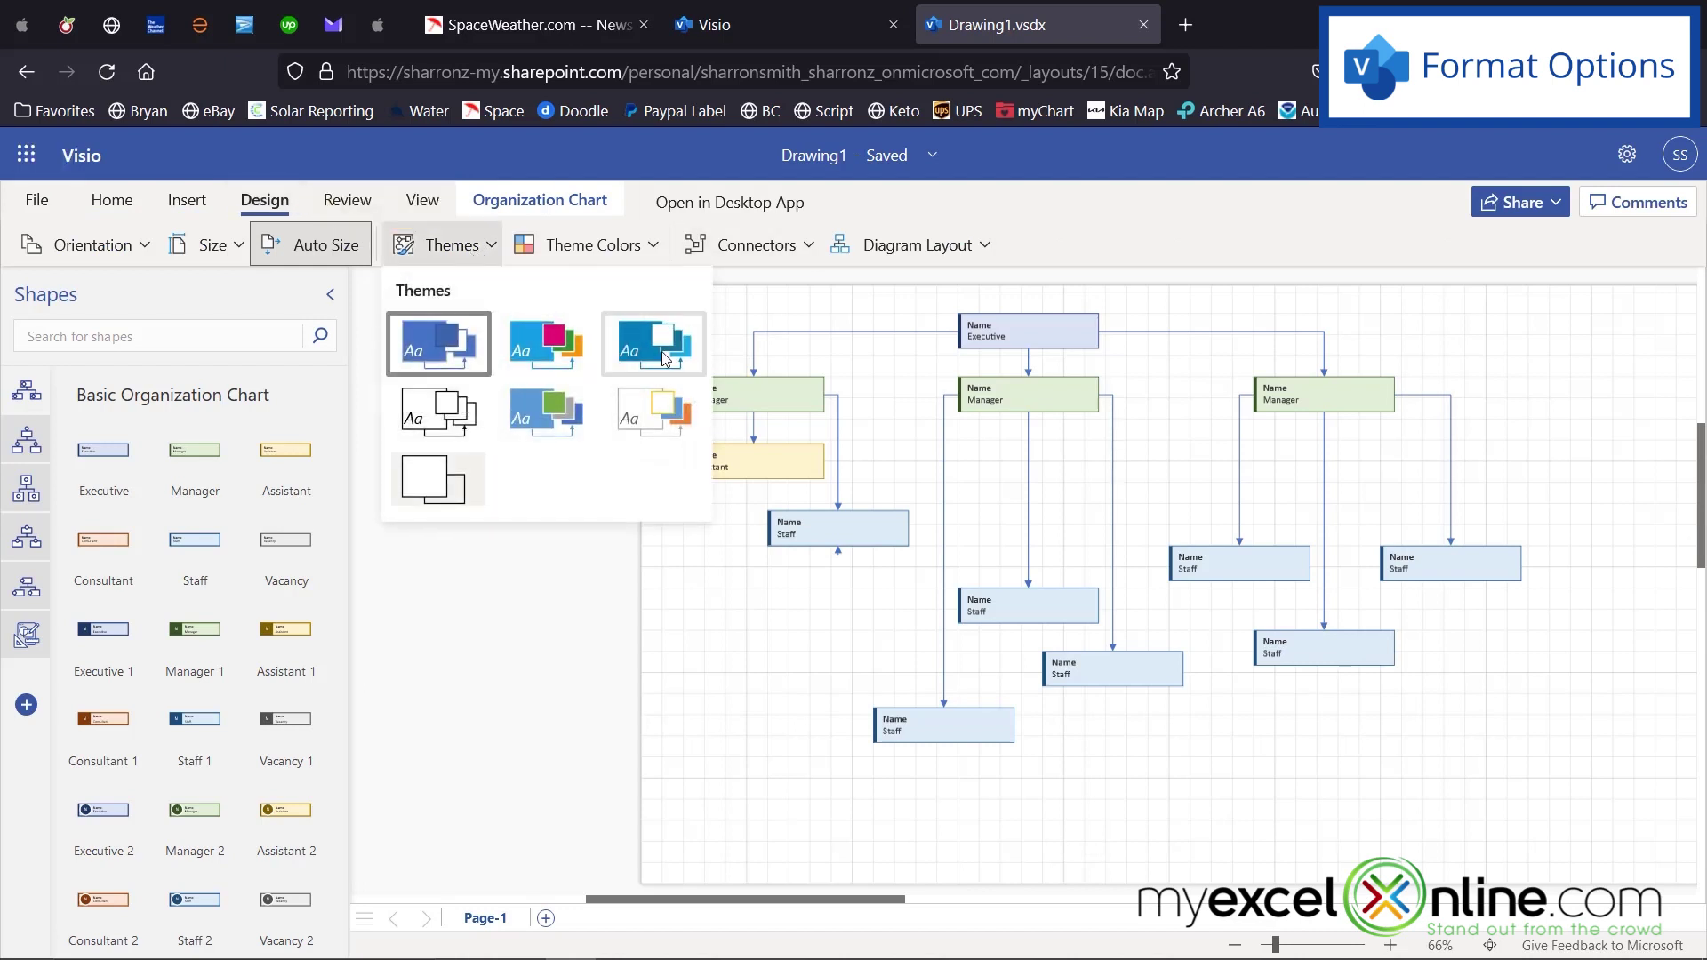
left_click(516, 427)
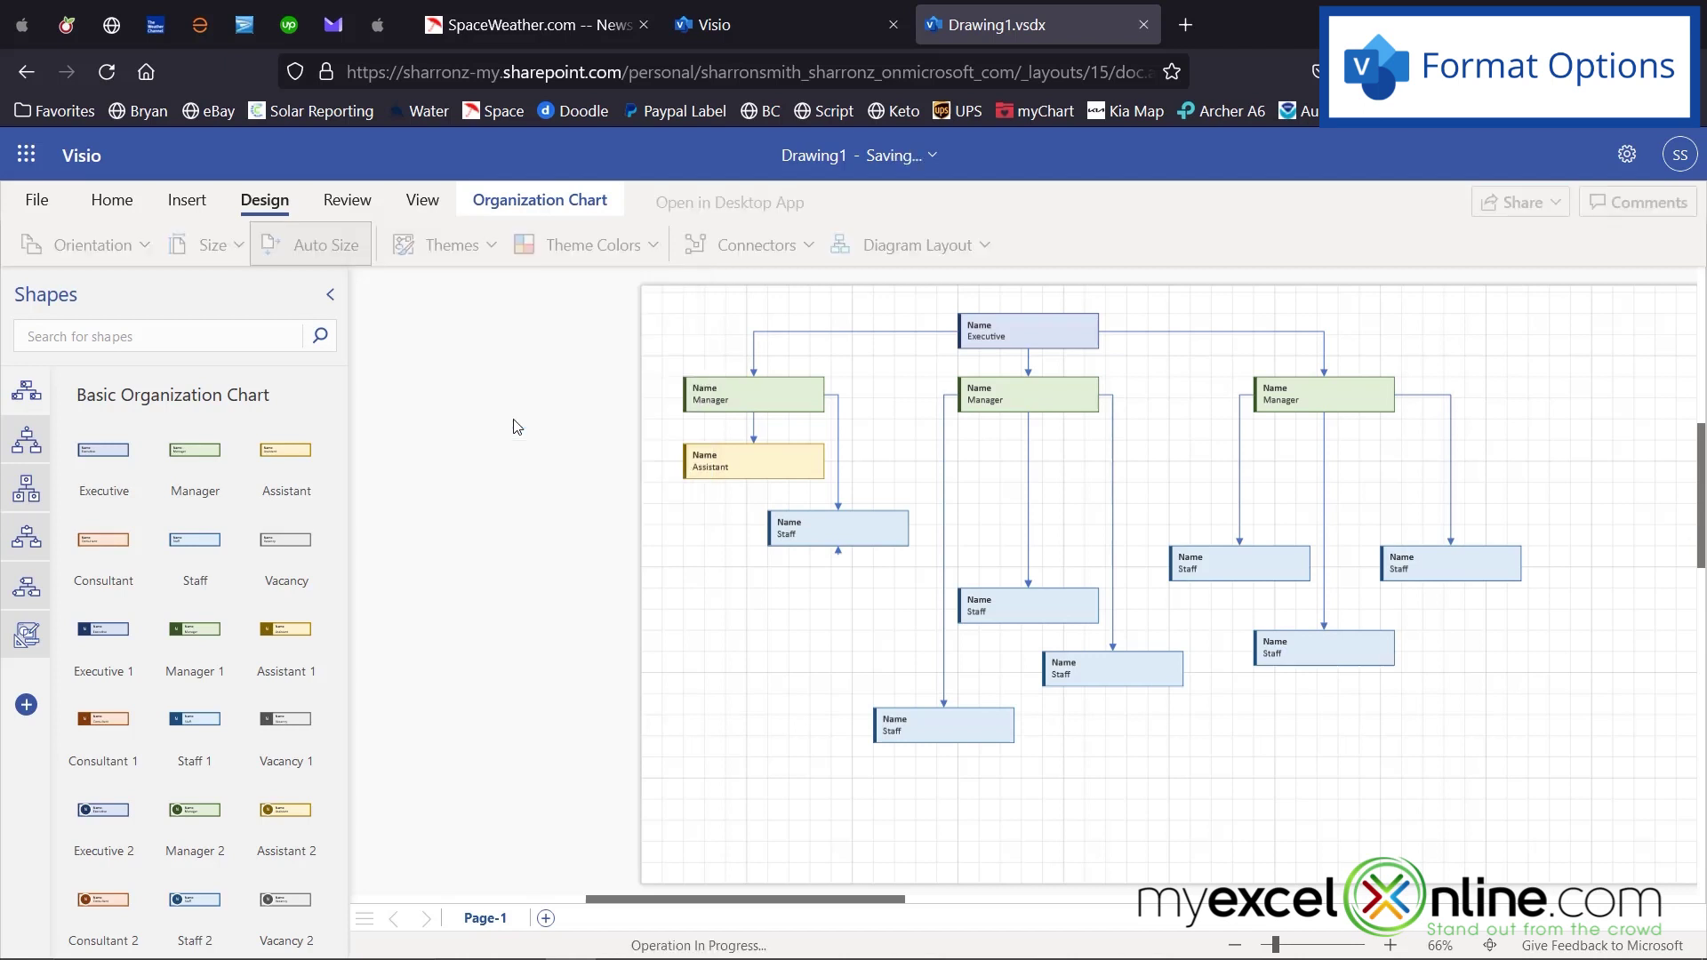
left_click(654, 248)
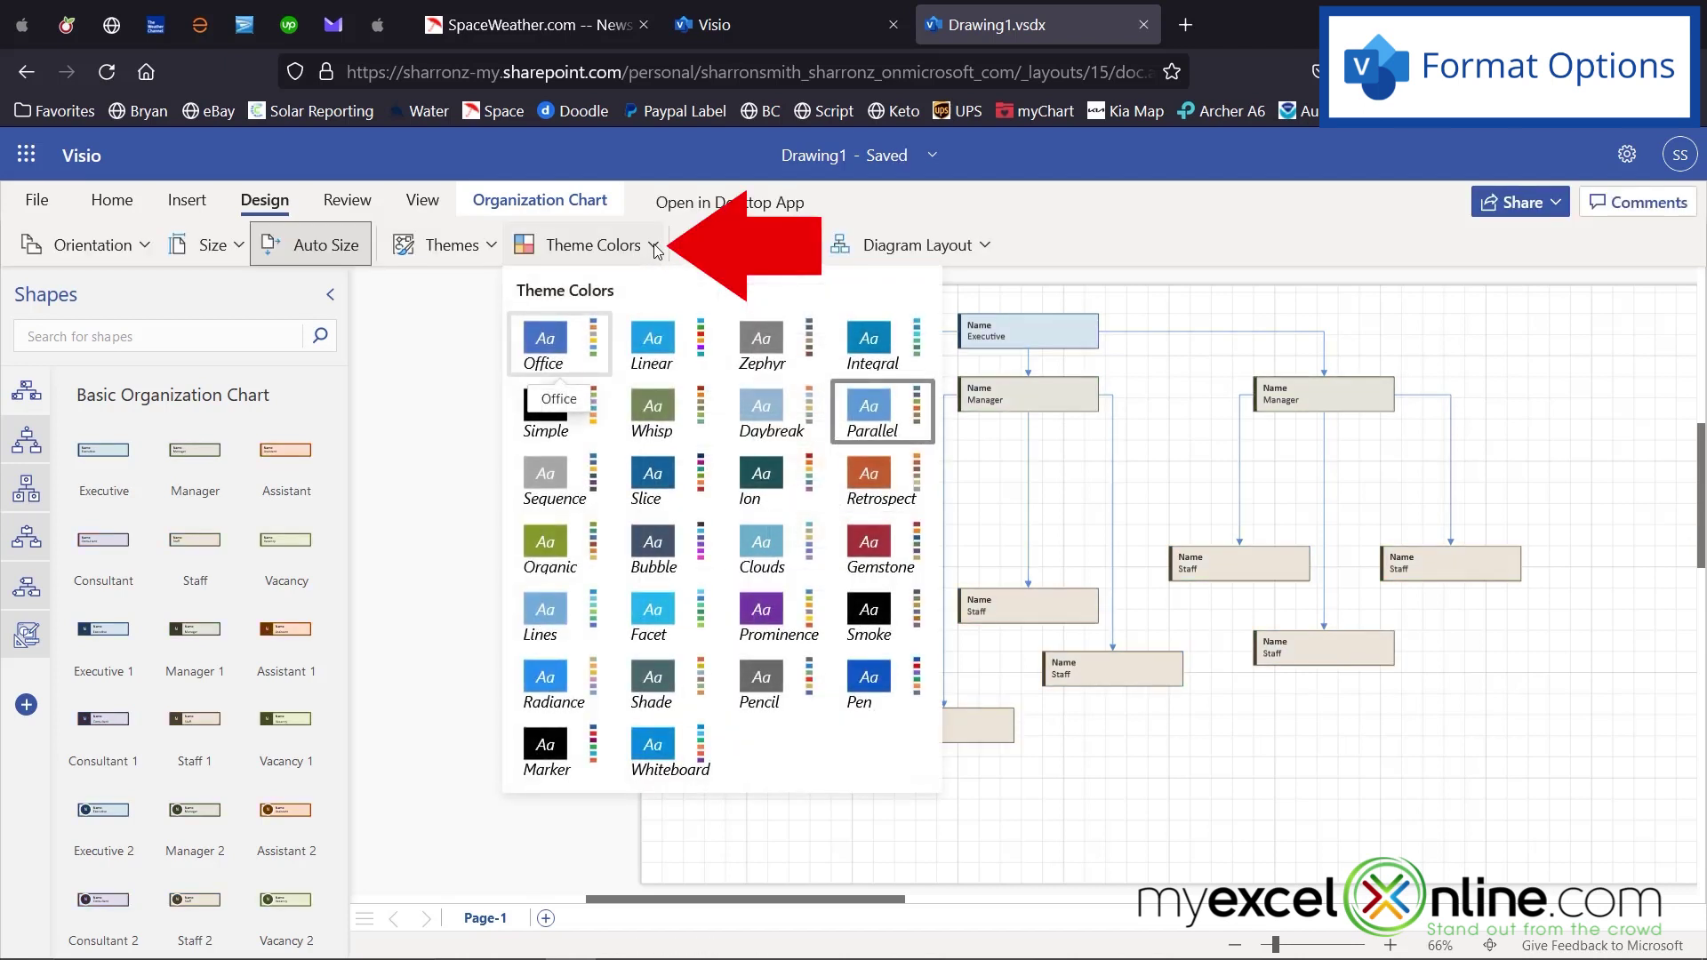
left_click(892, 550)
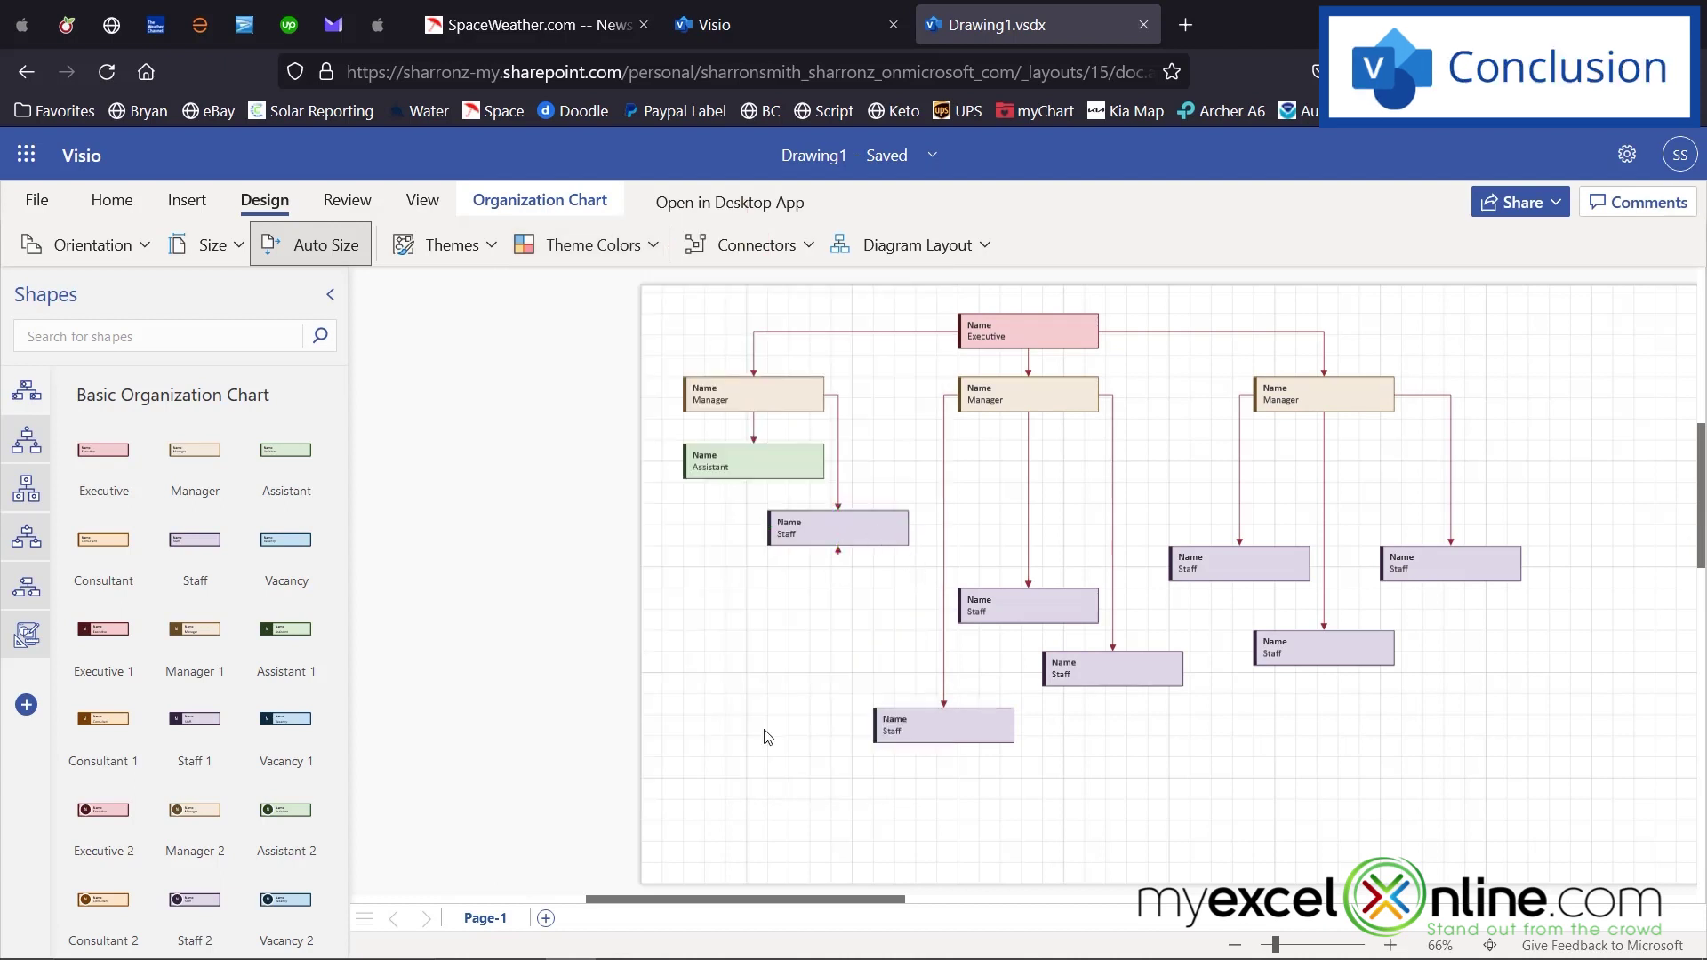